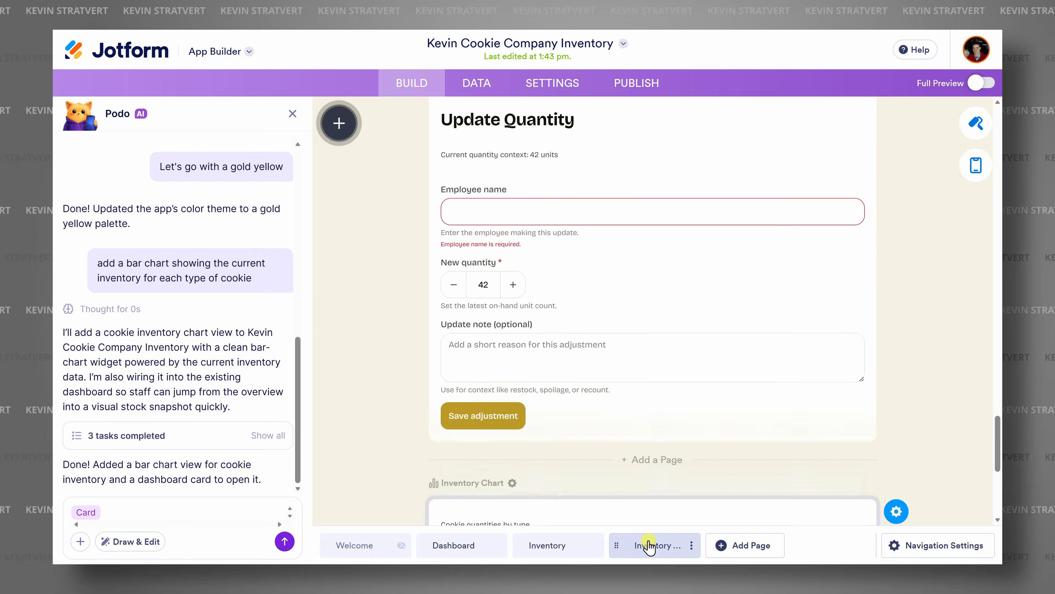
# View the finished app's inventory chart page in the builder and the Sugar Cookie item in the published app
pyautogui.click(652, 545)
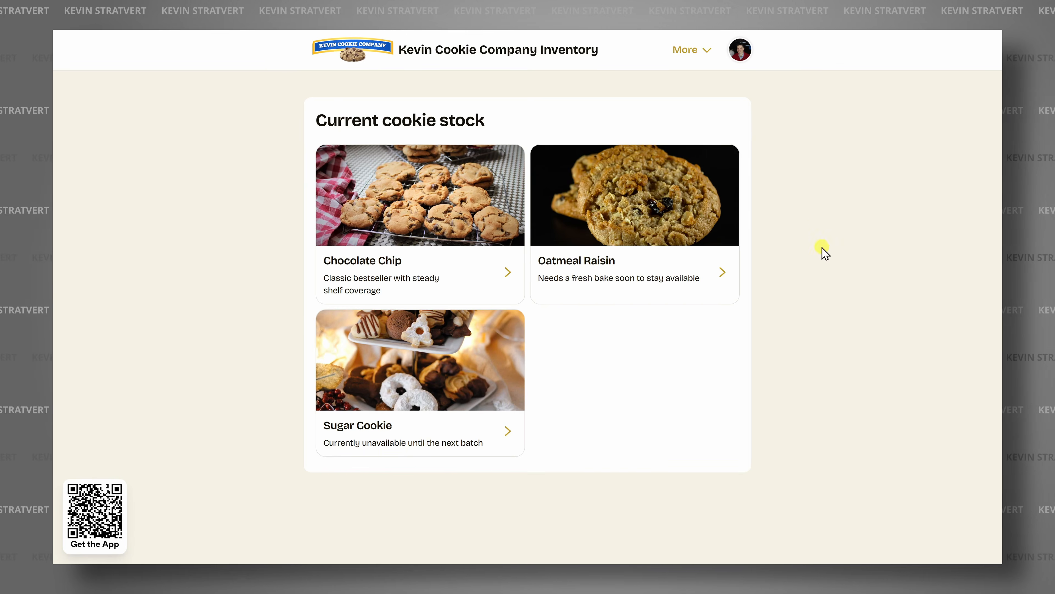
pyautogui.click(434, 428)
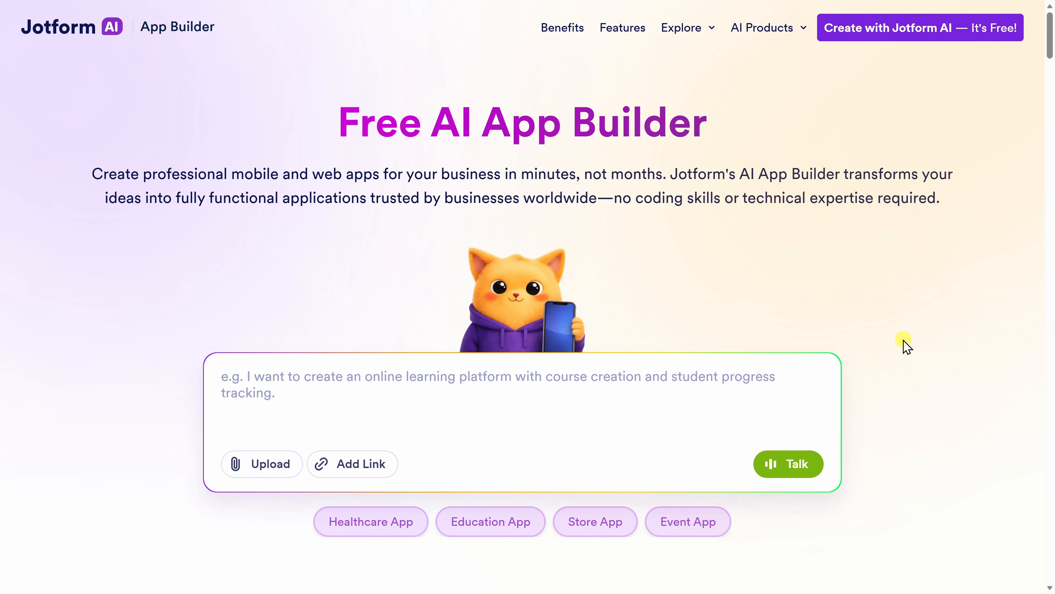
# Look over the AI App Builder's prompt box and its upload options for images and documents
pyautogui.scroll(-2, 908, 345)
pyautogui.scroll(-2, 907, 341)
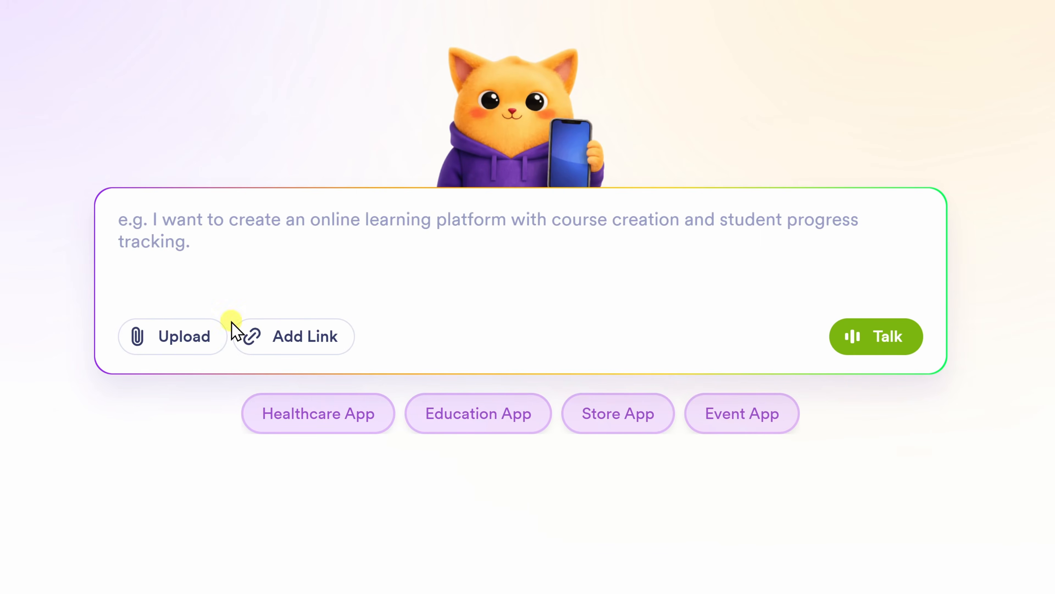
pyautogui.click(200, 335)
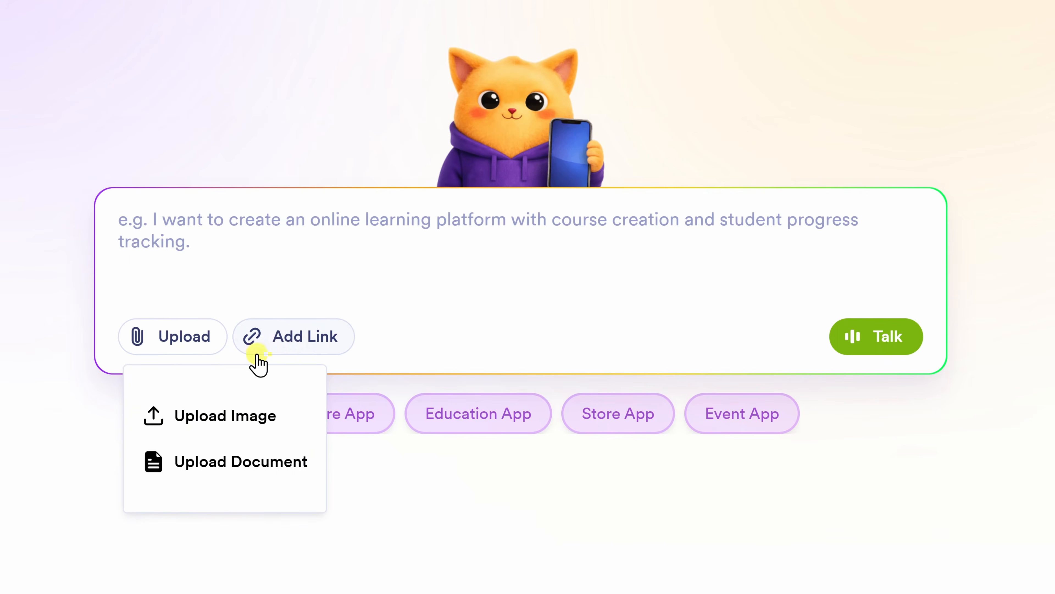
pyautogui.click(872, 383)
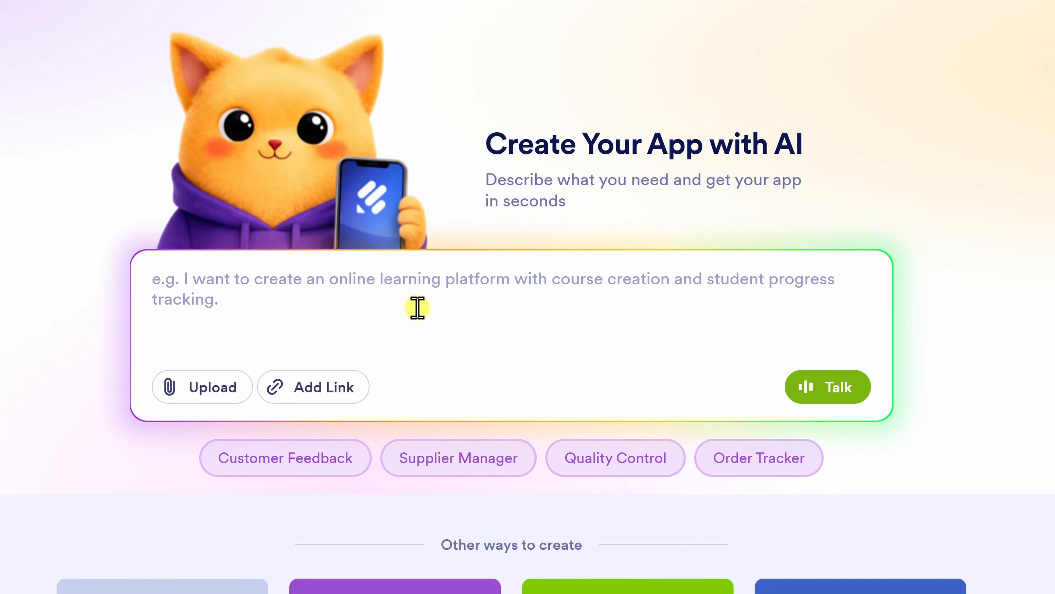
# Submit the prepared prompt for a Kevin Cookie Company inventory app with three cookie varieties, a low-stock dashboard, an inventory status page and employee quantity updates
pyautogui.click(325, 309)
pyautogui.hotkey('ctrl', 'v')
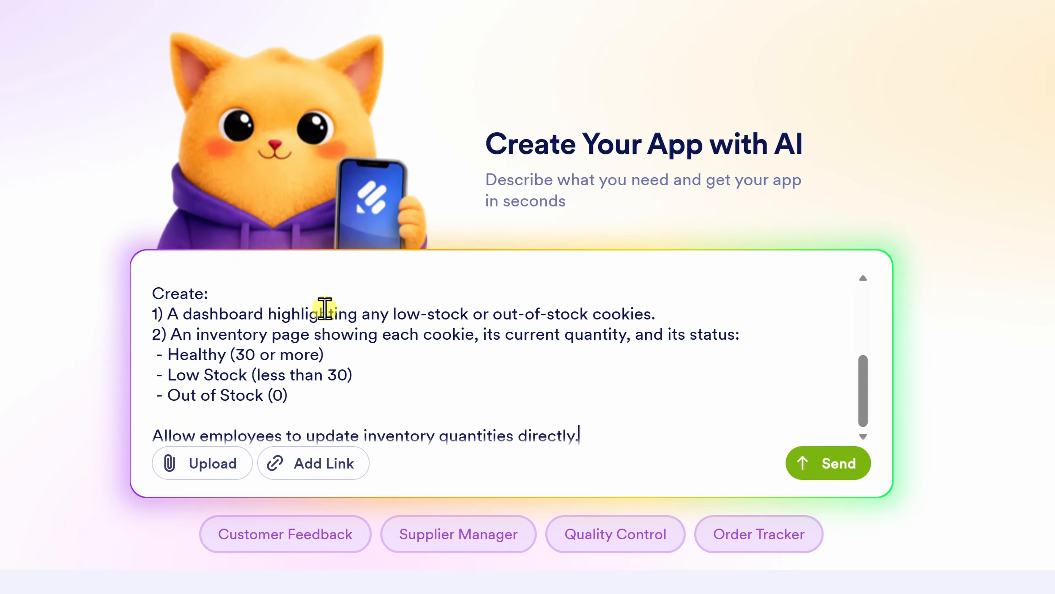
pyautogui.scroll(5, 325, 309)
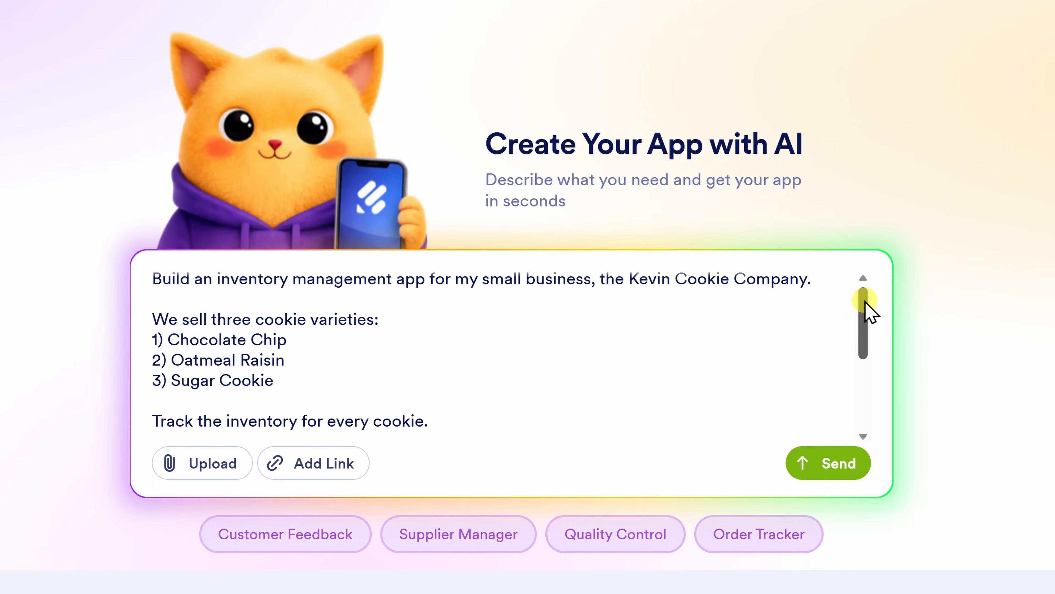
pyautogui.moveTo(868, 310); pyautogui.dragTo(884, 403)
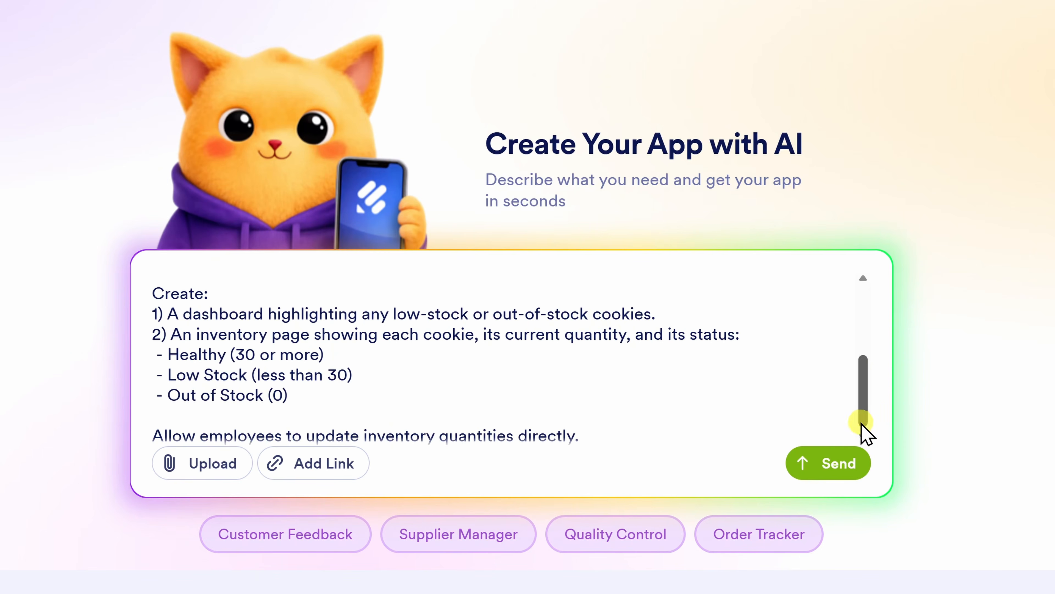
pyautogui.click(857, 470)
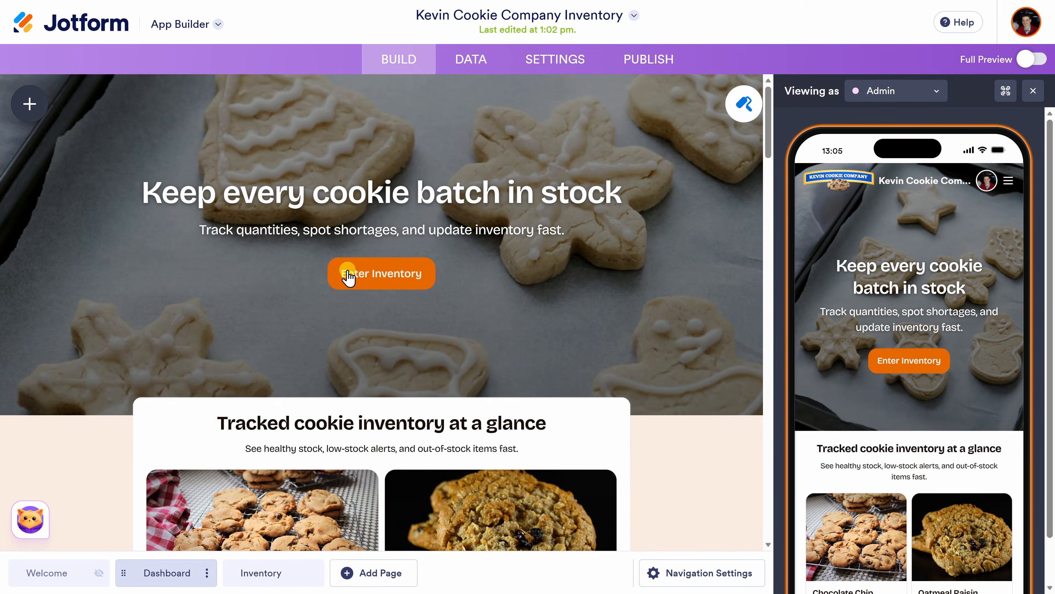
# Examine the generated app's welcome page, dashboard and cookie detail page in the builder
pyautogui.scroll(-2, 392, 248)
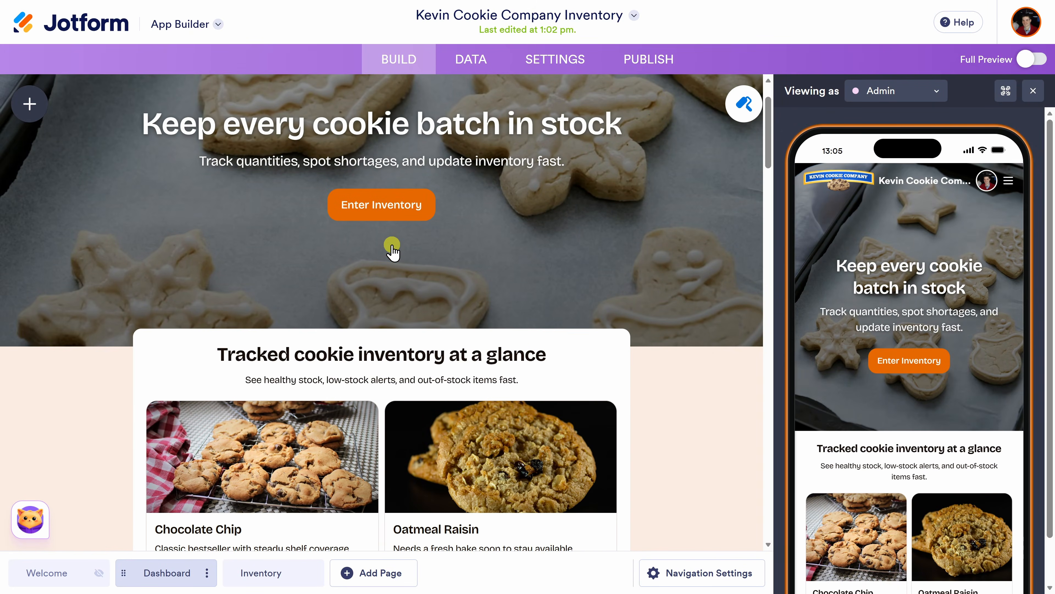
pyautogui.scroll(-5, 392, 249)
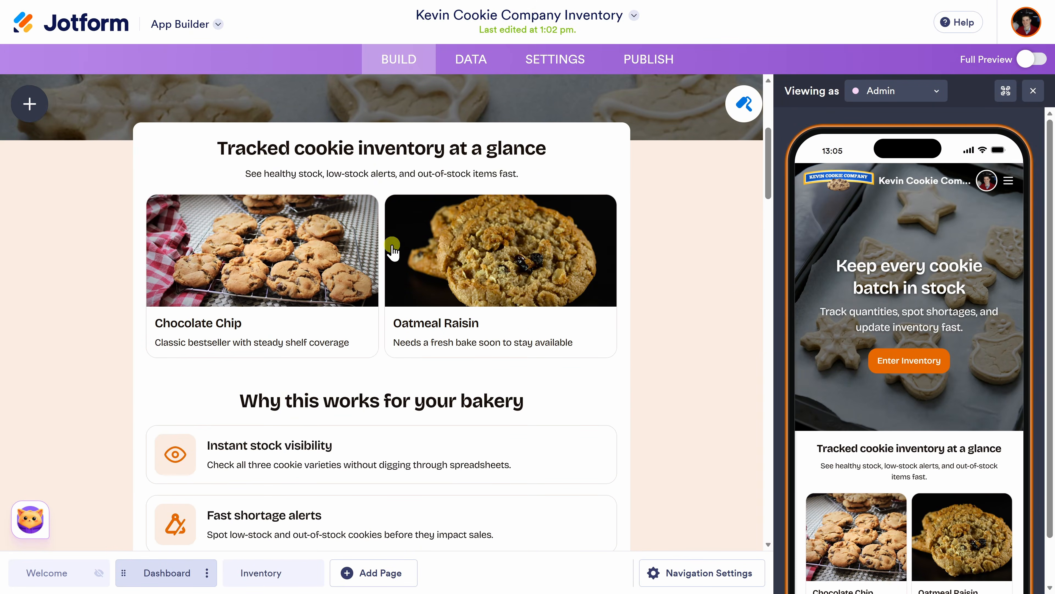
pyautogui.scroll(-2, 392, 249)
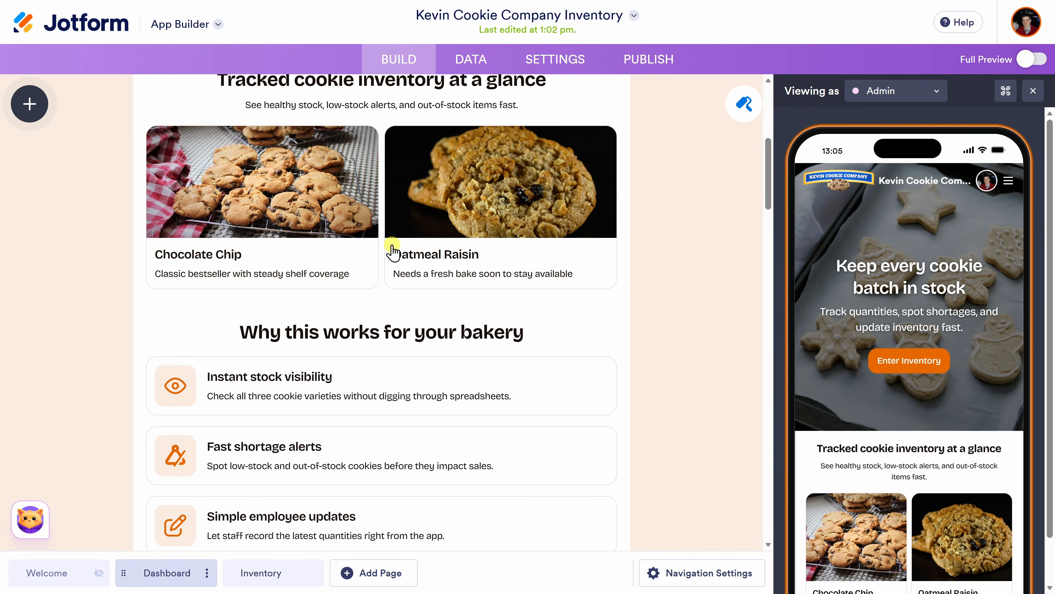
pyautogui.scroll(-2, 392, 250)
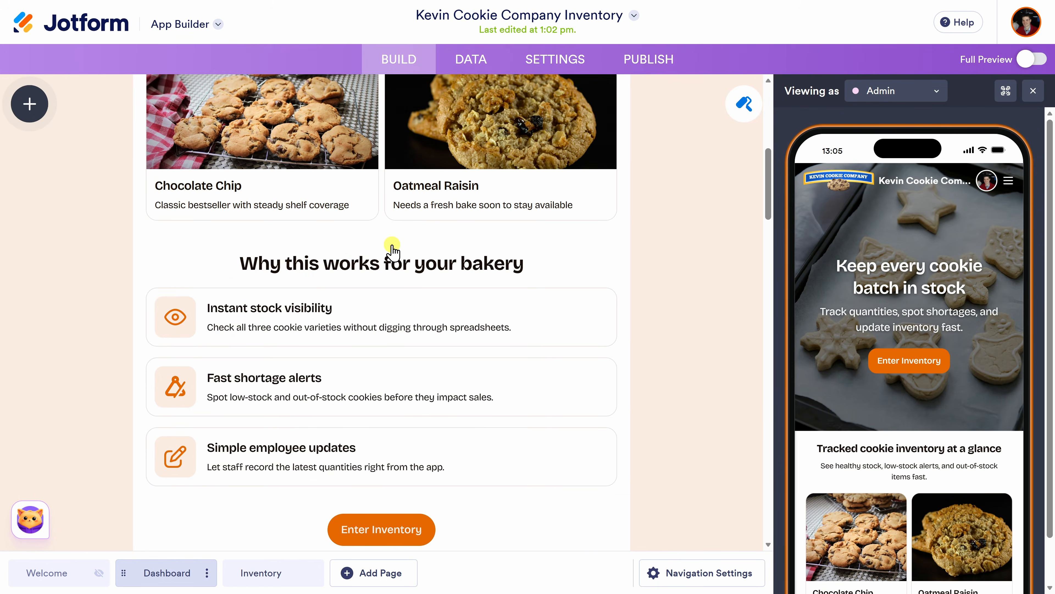
pyautogui.scroll(-12, 393, 250)
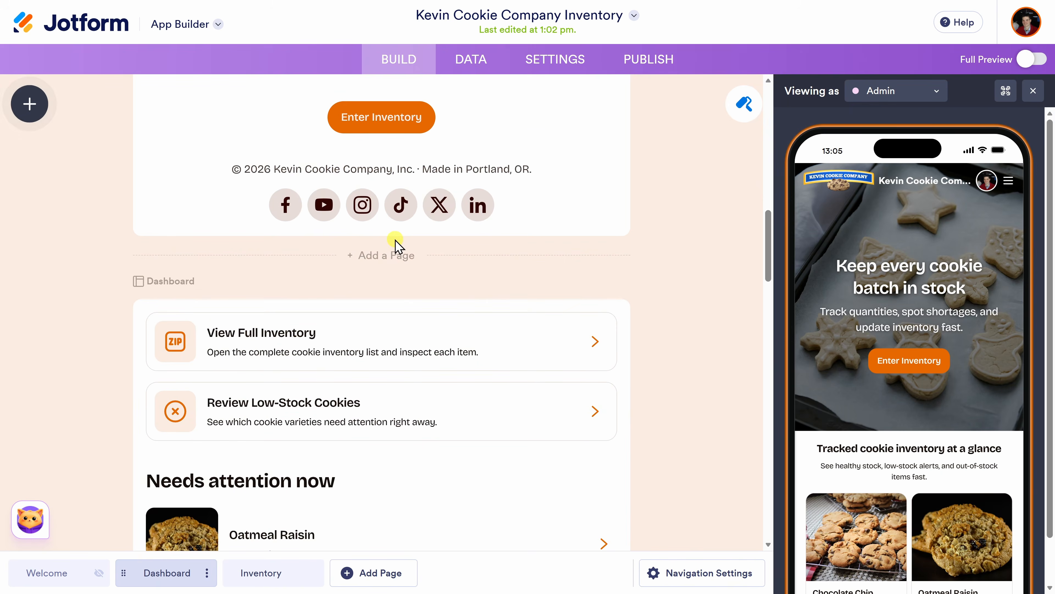
pyautogui.scroll(-12, 397, 241)
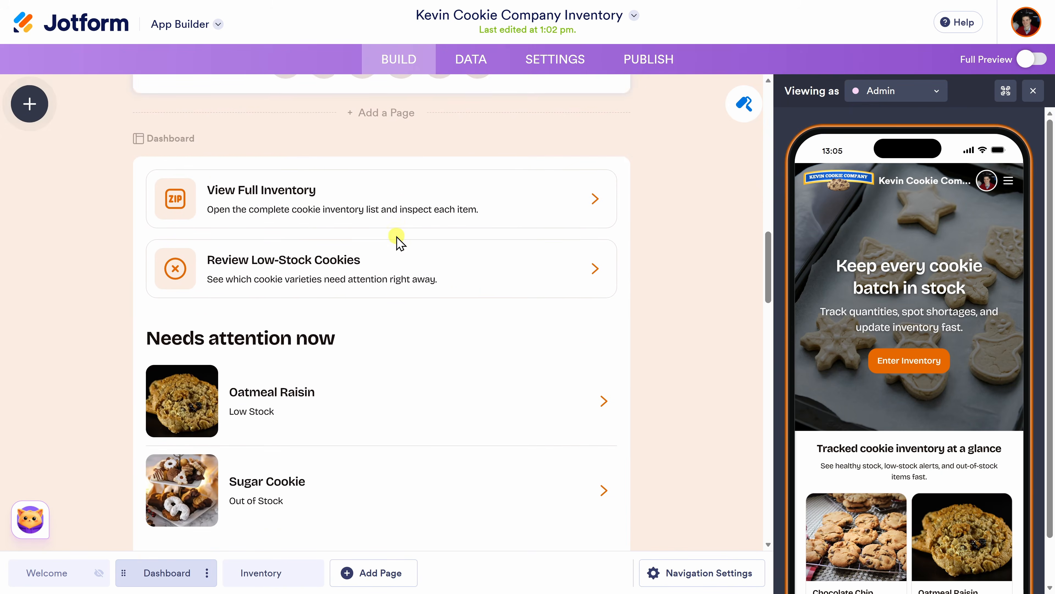
pyautogui.scroll(-12, 391, 361)
pyautogui.scroll(-10, 392, 361)
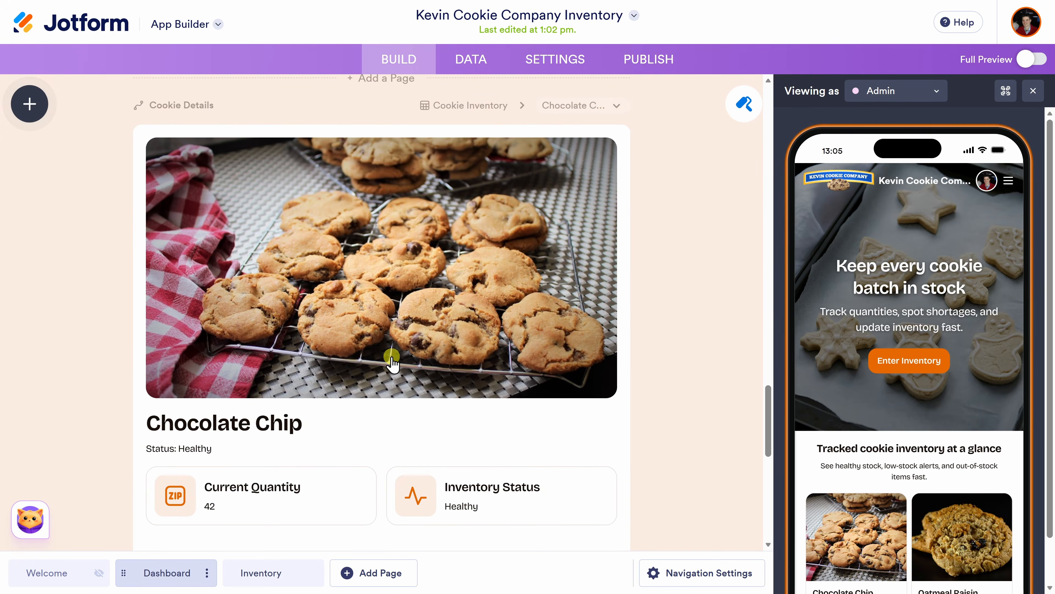
# Preview the full app as Admin and view its Dashboard page
pyautogui.click(1028, 60)
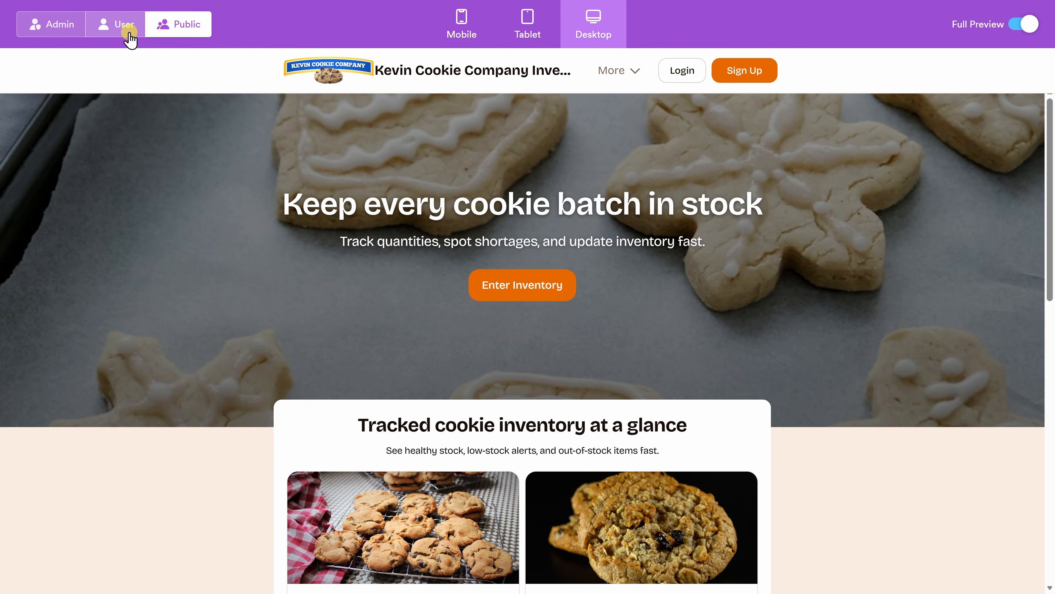
pyautogui.click(70, 28)
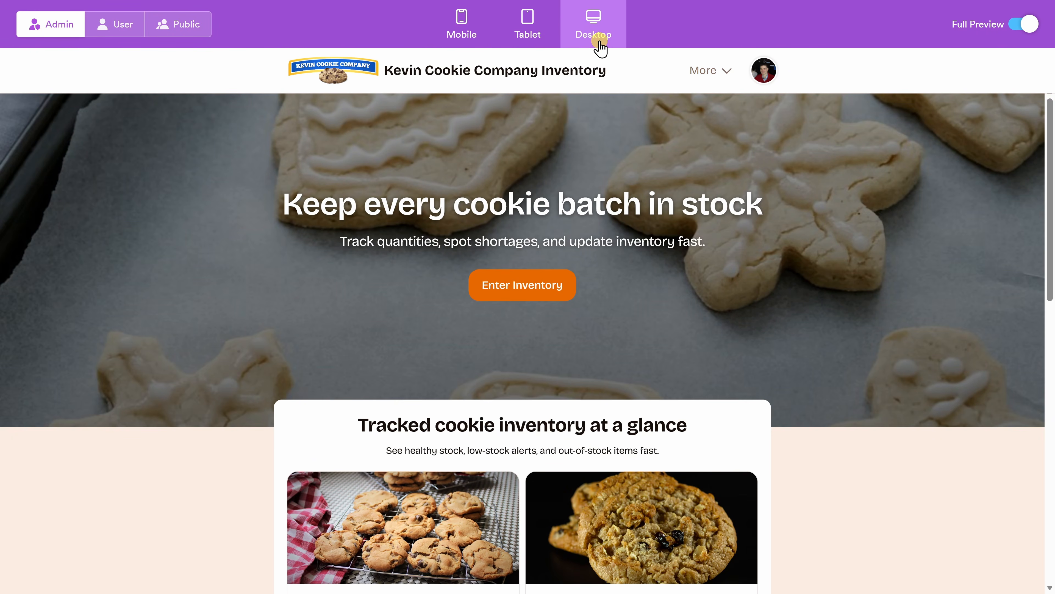
pyautogui.click(723, 70)
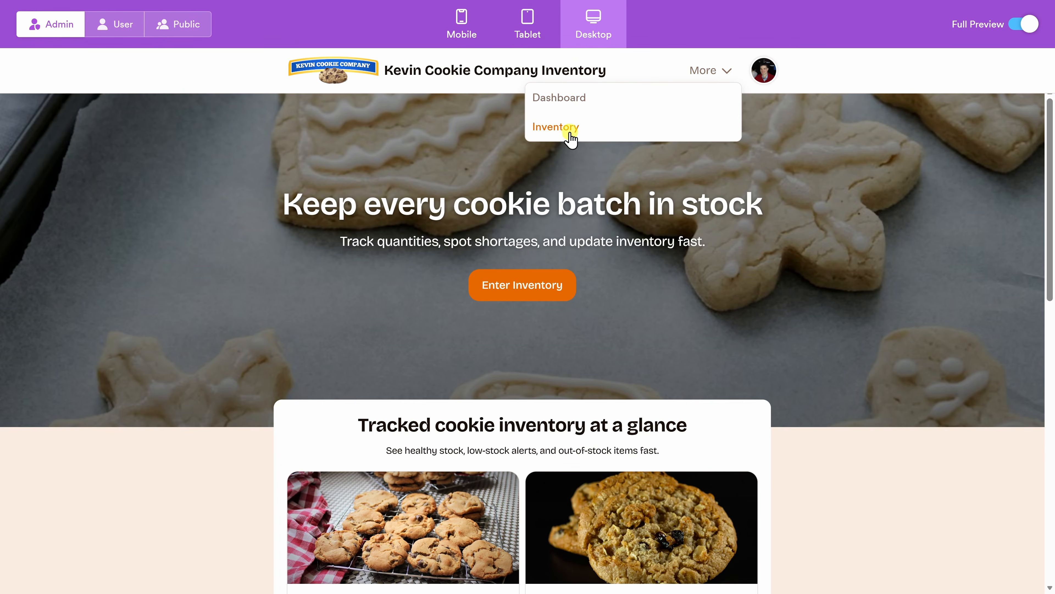
pyautogui.click(587, 109)
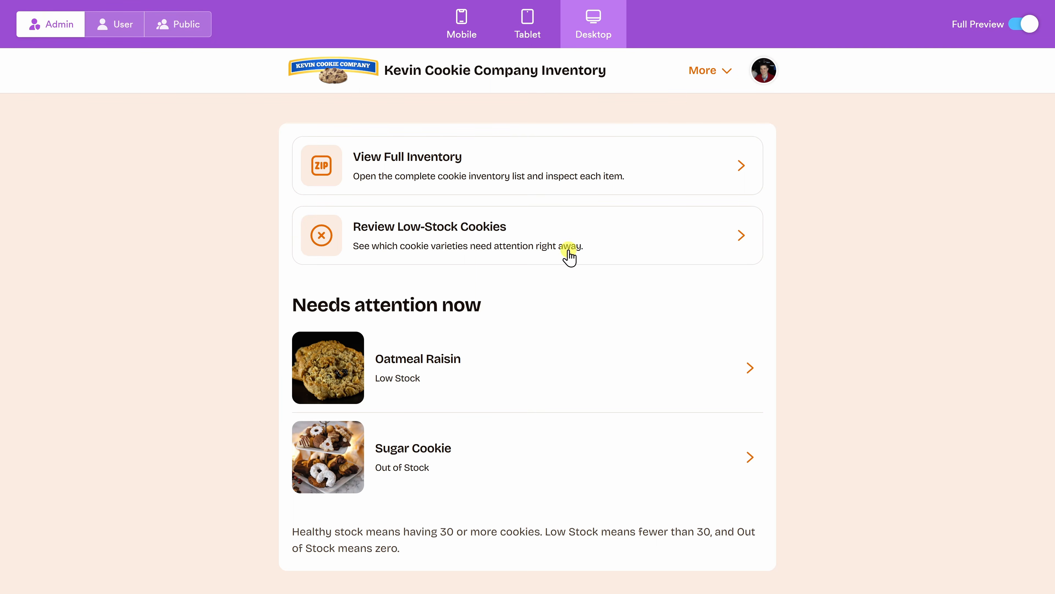
# From the app's Inventory page, save a Sugar Cookie quantity adjustment with the employee's name and a new quantity of 50
pyautogui.click(705, 73)
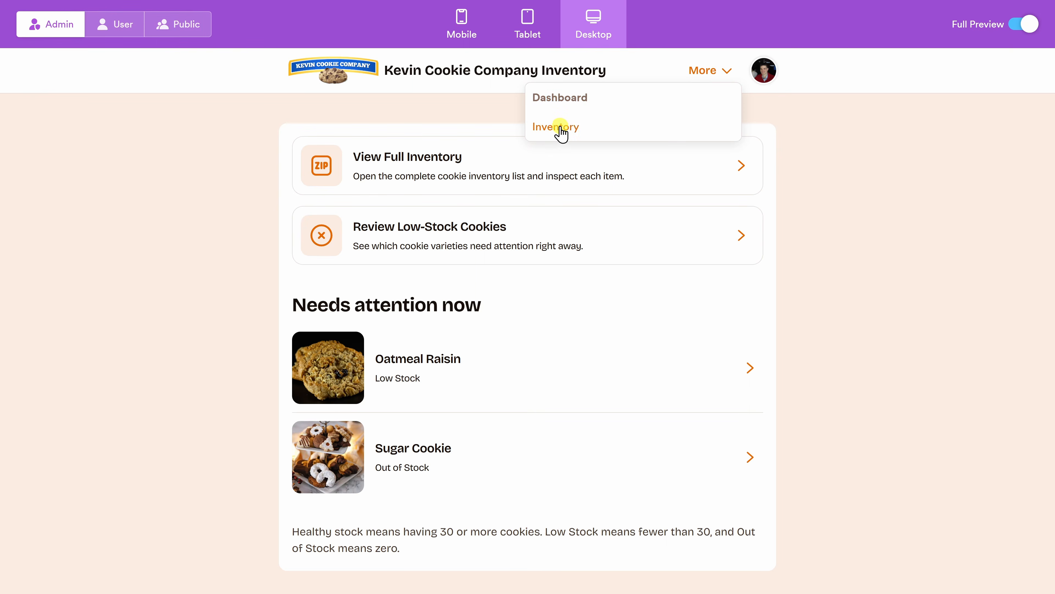
pyautogui.click(573, 133)
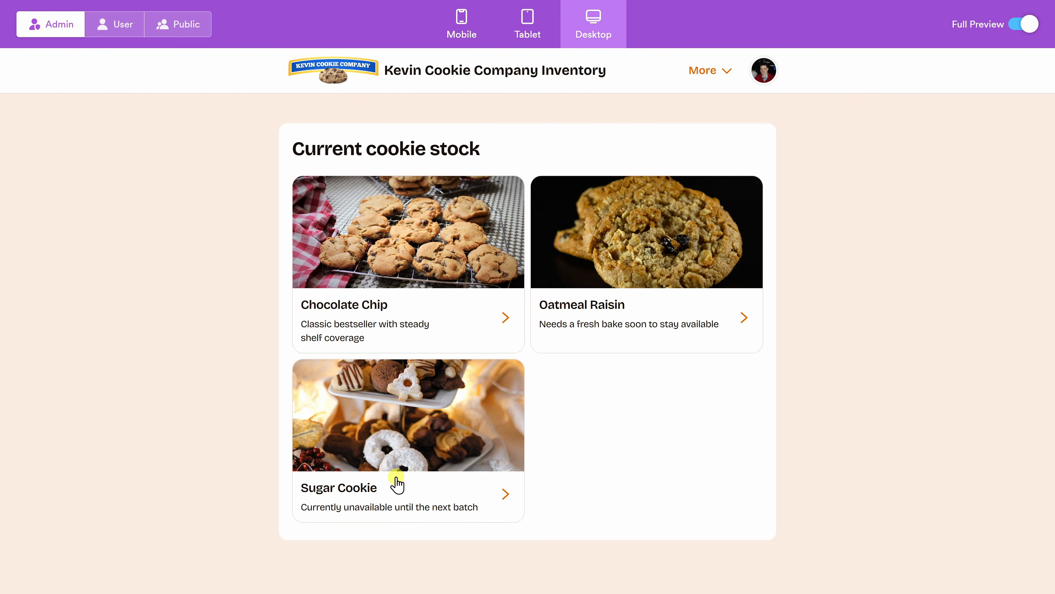
pyautogui.click(378, 493)
pyautogui.scroll(-10, 380, 488)
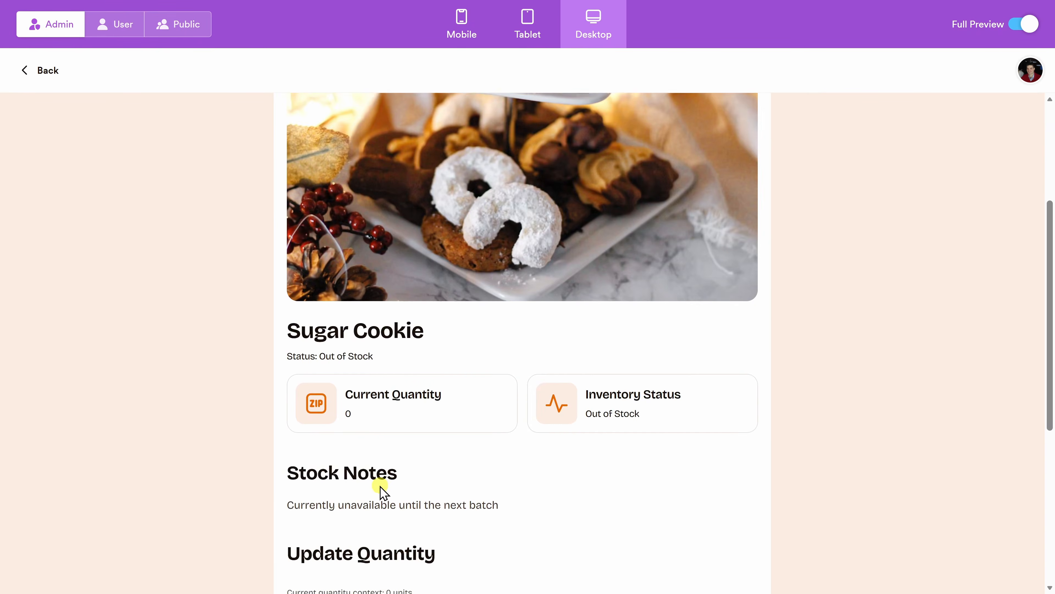
pyautogui.click(373, 326)
pyautogui.write('Kevin Stratvert')
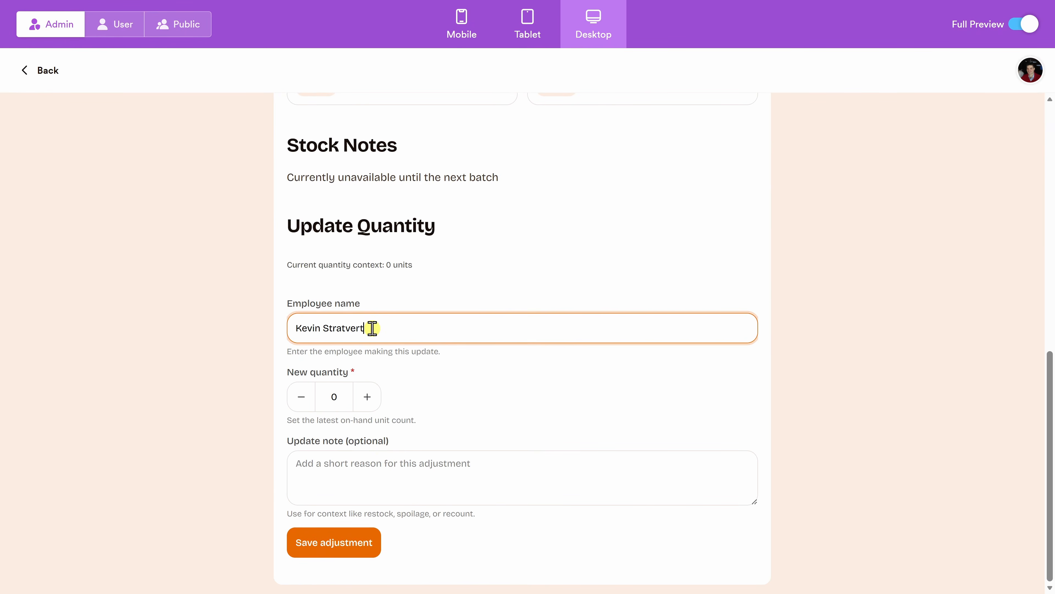
pyautogui.click(344, 396)
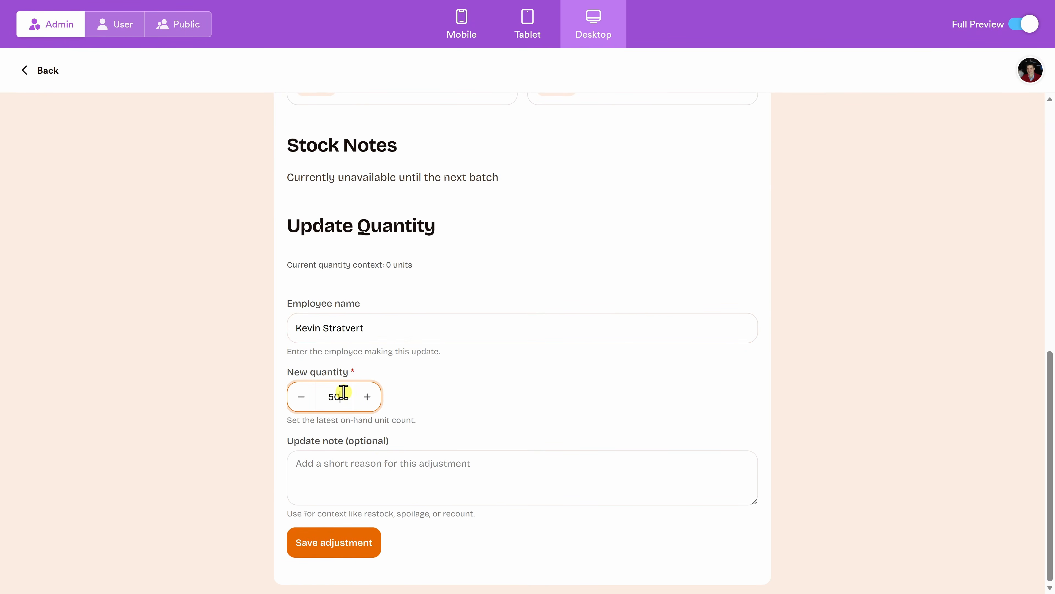
pyautogui.click(343, 546)
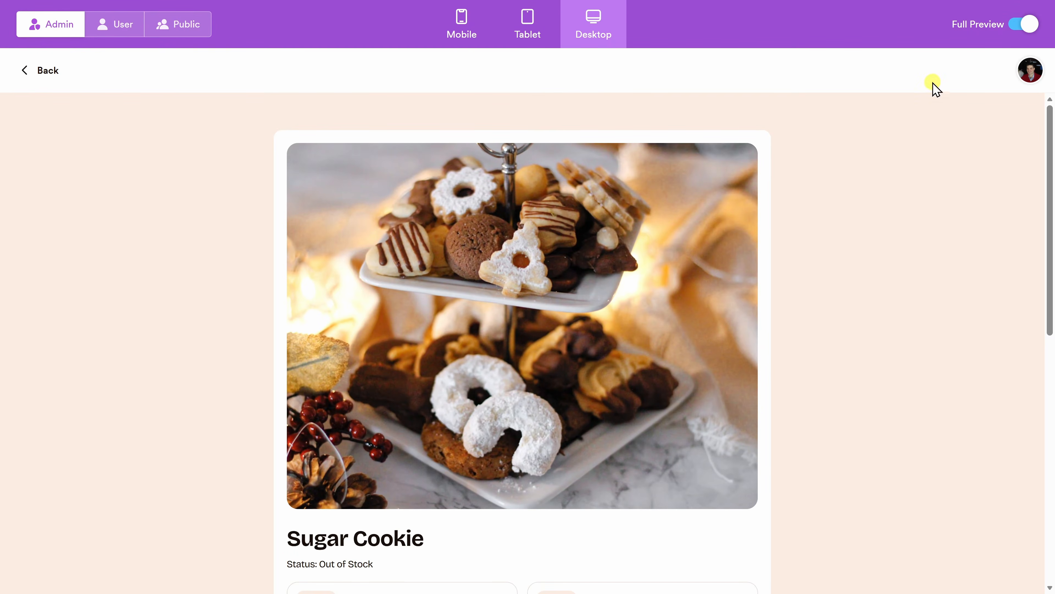
# Leave the full preview and ask Podo to "Update the app to use our brand colors of yellow and blue"
pyautogui.click(1022, 25)
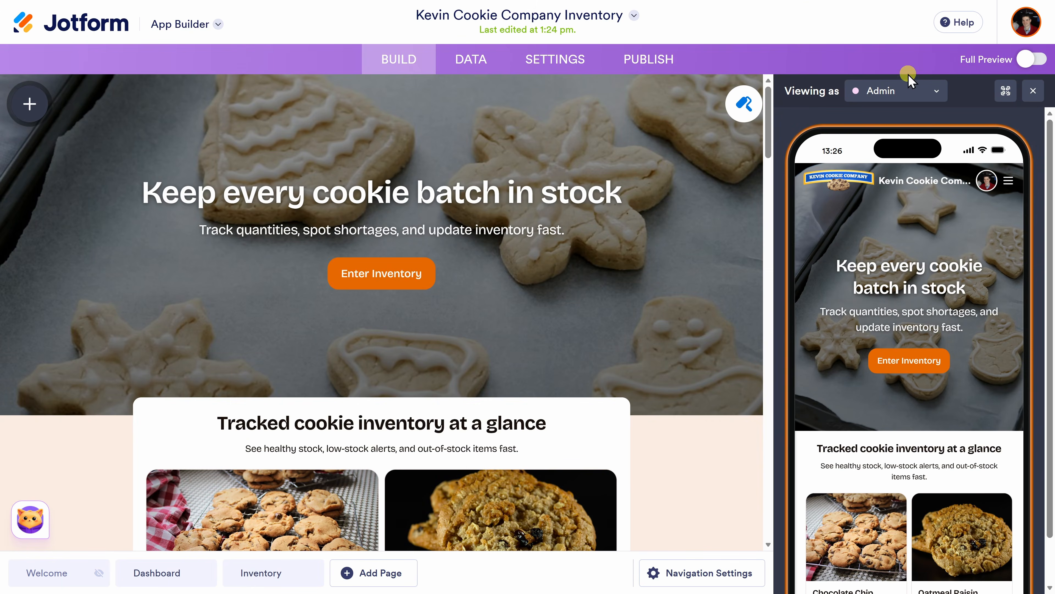
pyautogui.click(30, 526)
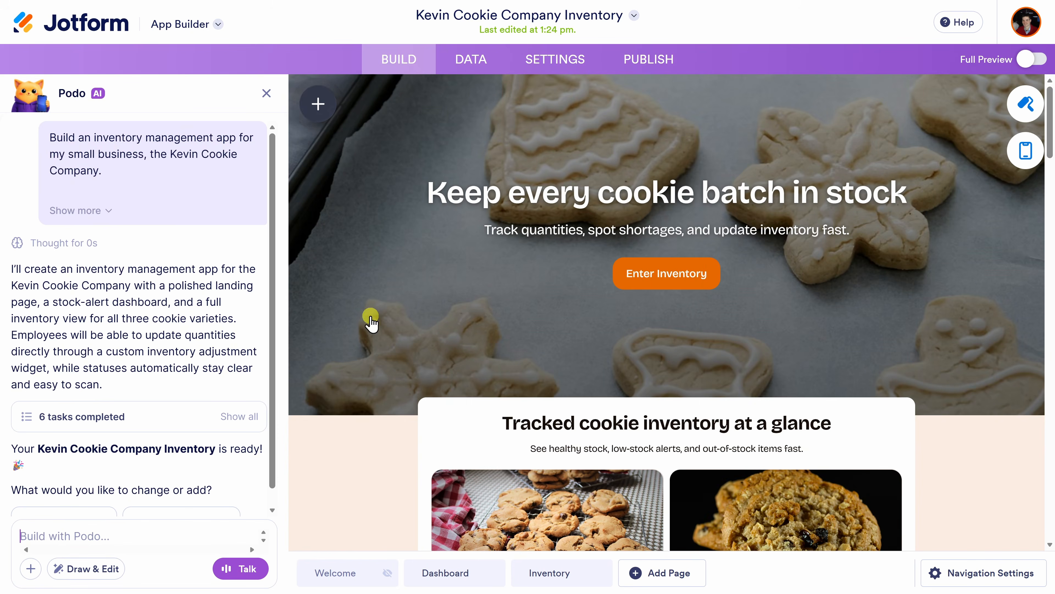
pyautogui.click(112, 535)
pyautogui.write('Update the app to use our brand colors of yellow and blue')
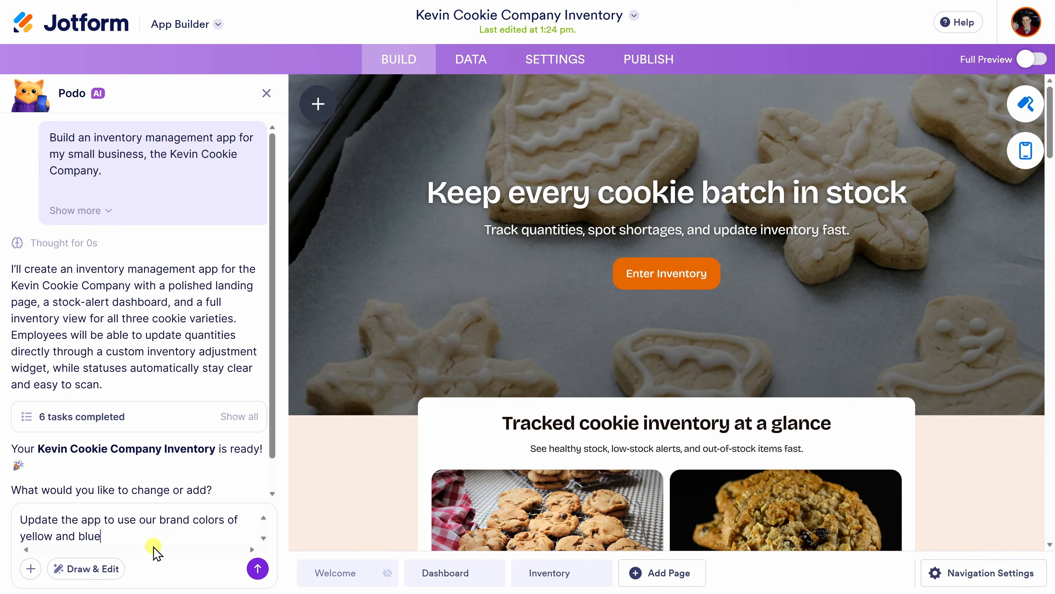
pyautogui.click(258, 567)
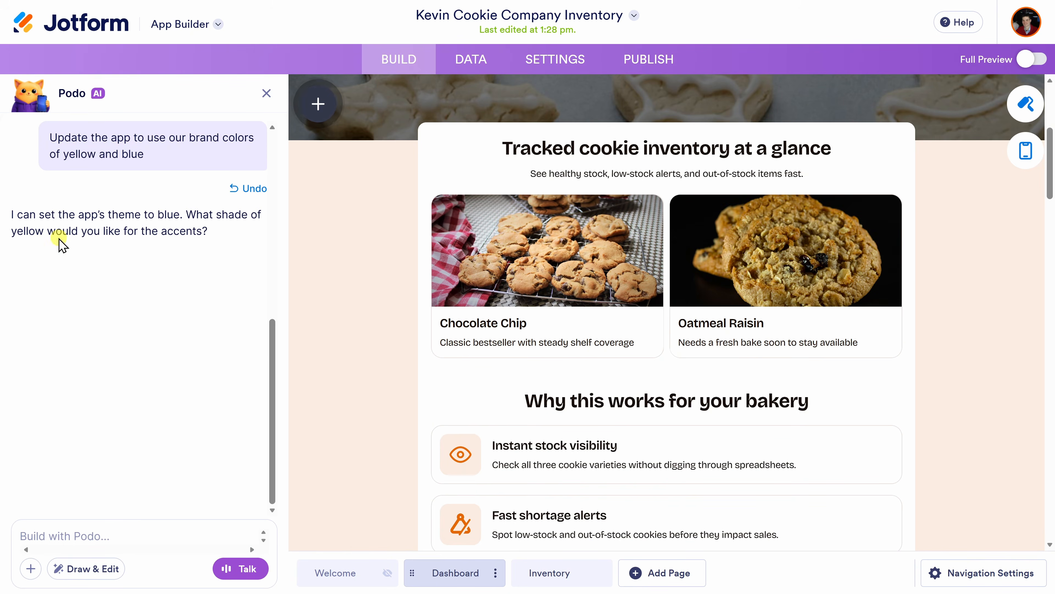
# Answer Podo's question about the accent shade with "Let's go with a gold yellow"
pyautogui.click(93, 533)
pyautogui.write("Let's go with a gold yellow")
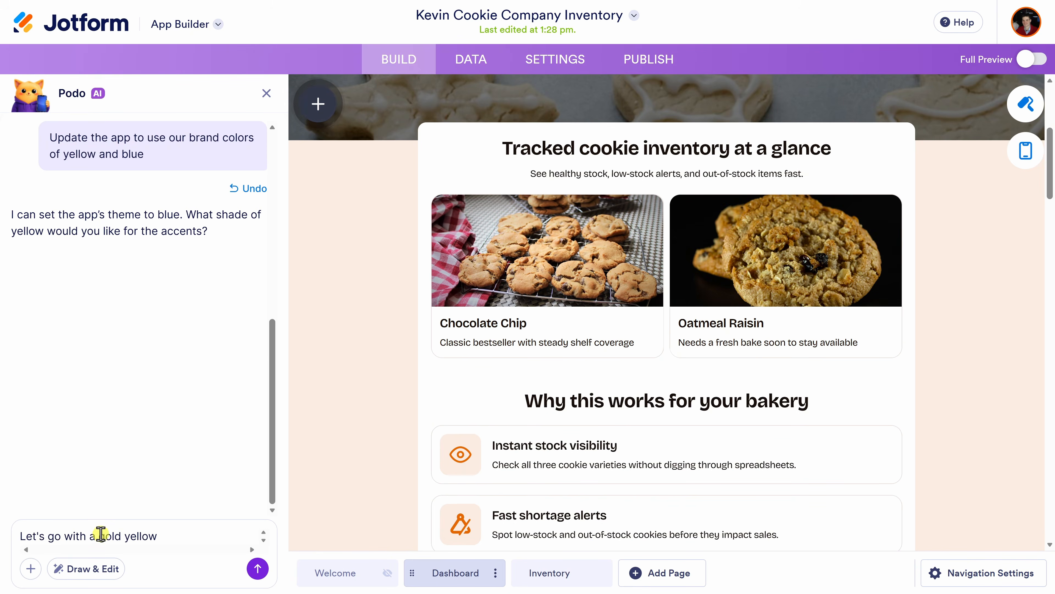
pyautogui.click(257, 568)
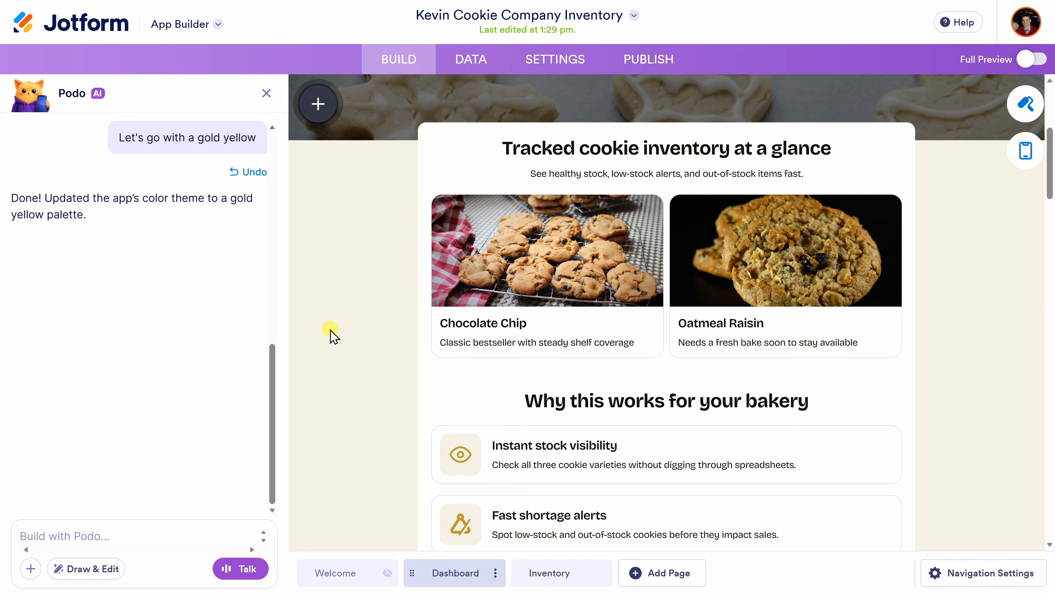
# Review the recolored Dashboard, then ask Podo to "add a bar chart showing the current inventory for each type of cookie"
pyautogui.scroll(5, 349, 391)
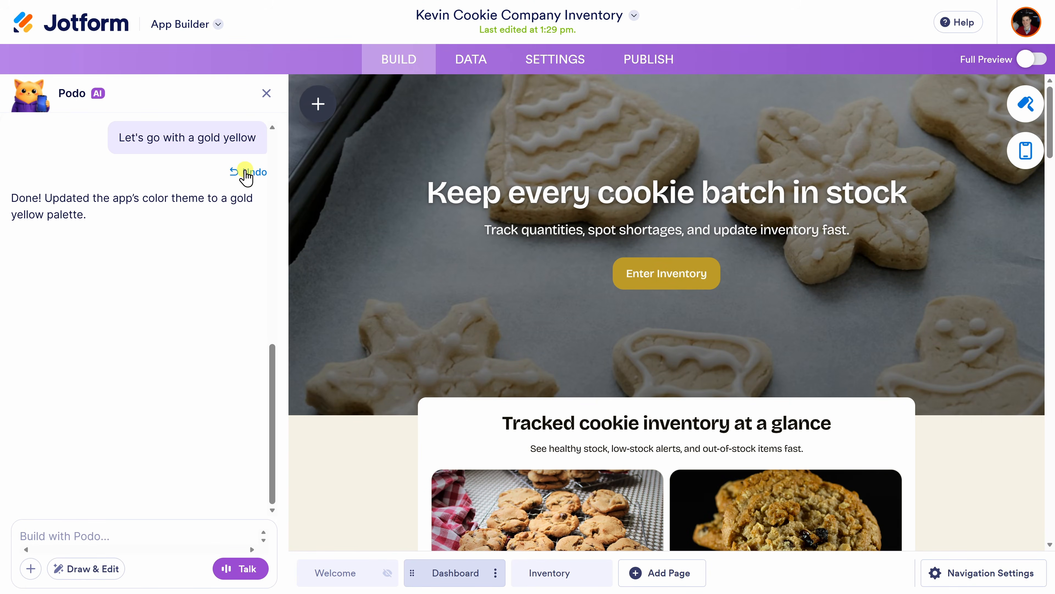
pyautogui.scroll(-9, 676, 333)
pyautogui.scroll(-15, 673, 326)
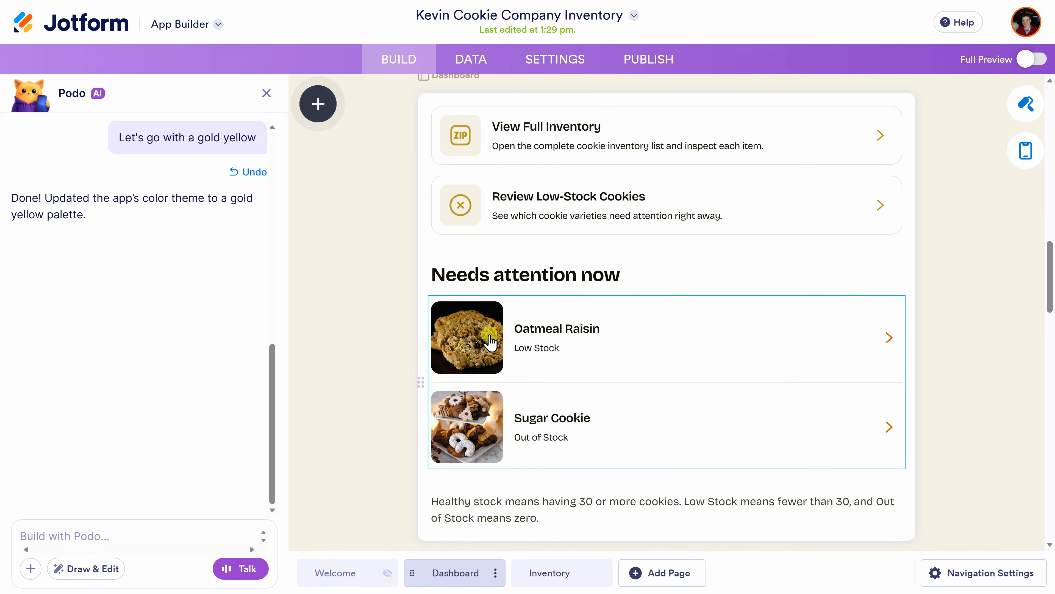
pyautogui.click(96, 534)
pyautogui.write('add a bar chart showing the current inventory for each type of cookie')
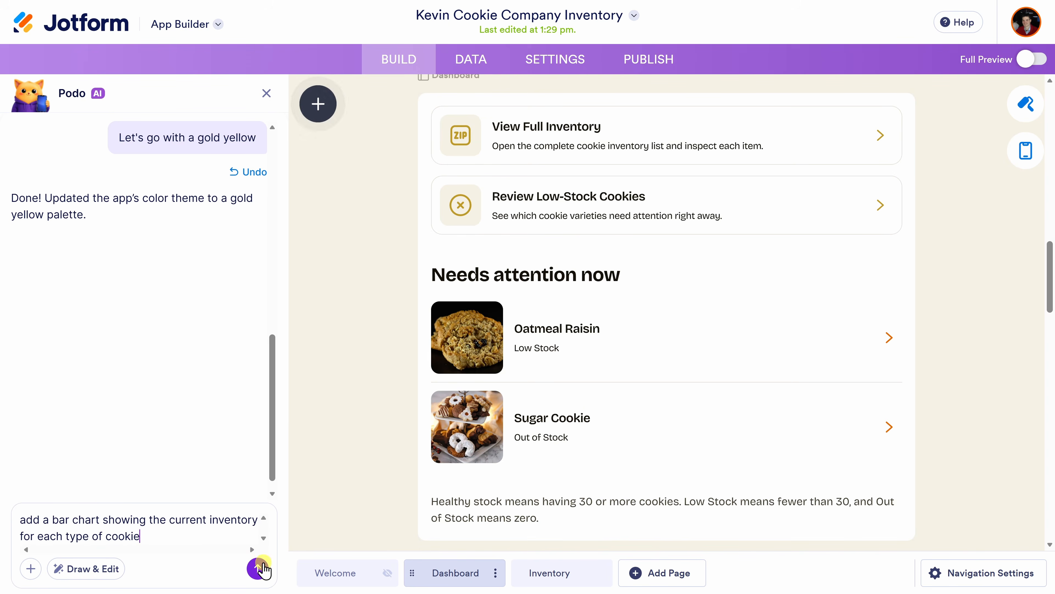
pyautogui.click(258, 568)
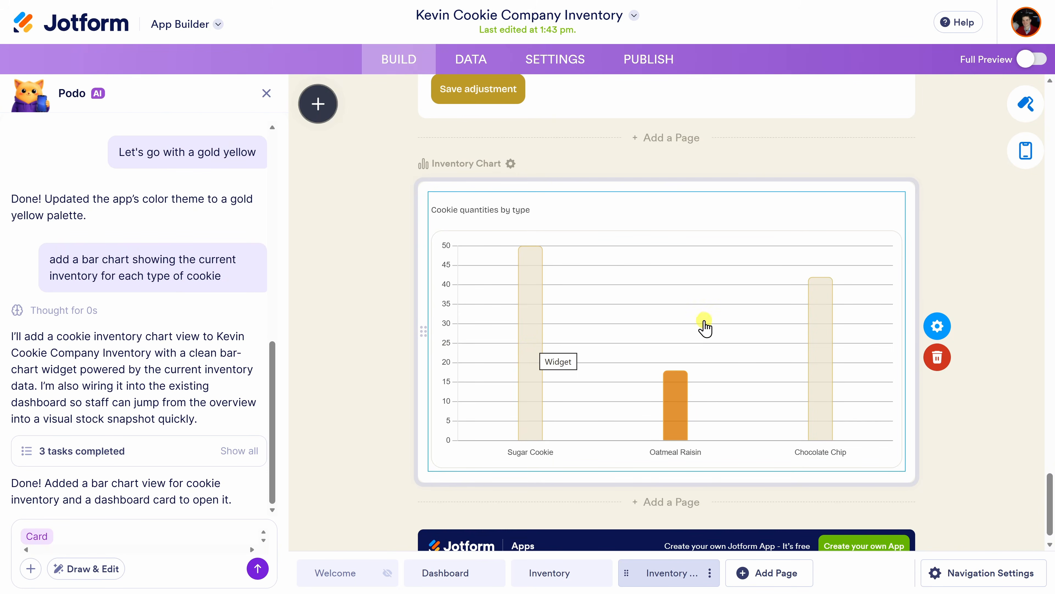
# Check the Dashboard page for the card that links to the chart, then return to the Inventory Chart page
pyautogui.click(448, 573)
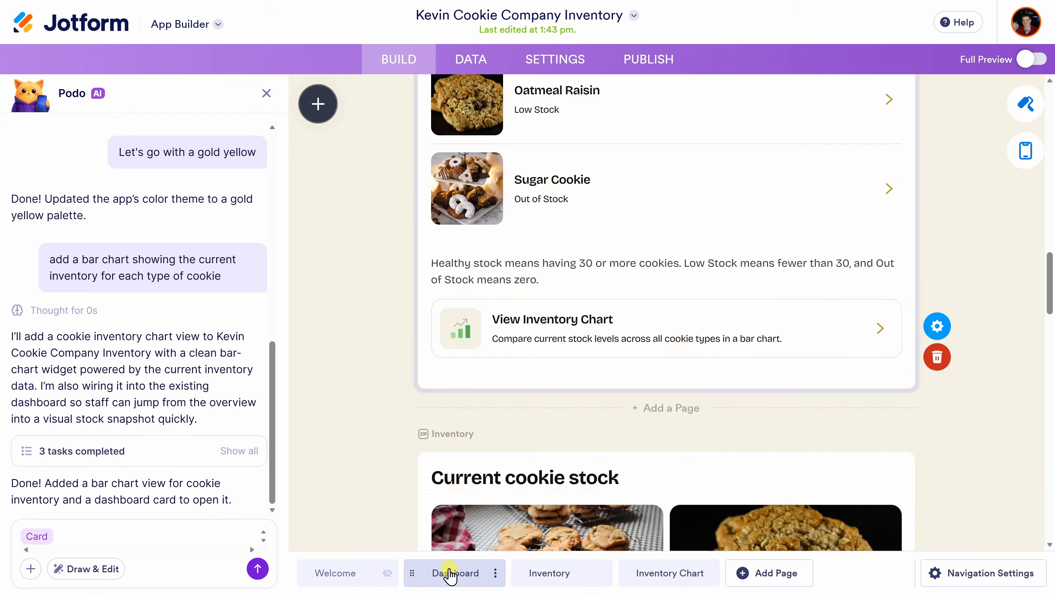
pyautogui.scroll(-8, 632, 325)
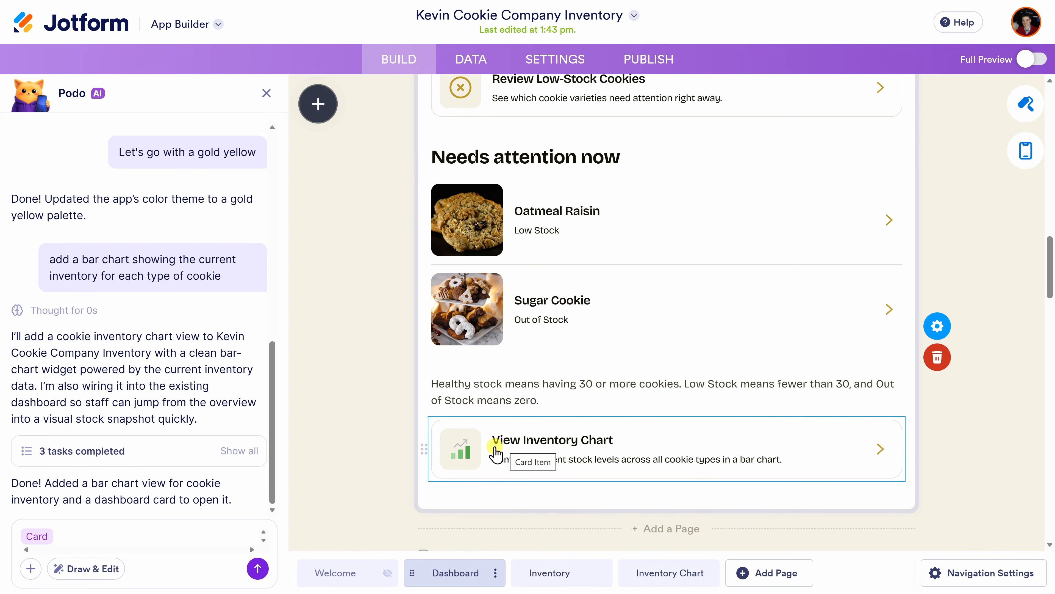
pyautogui.click(662, 573)
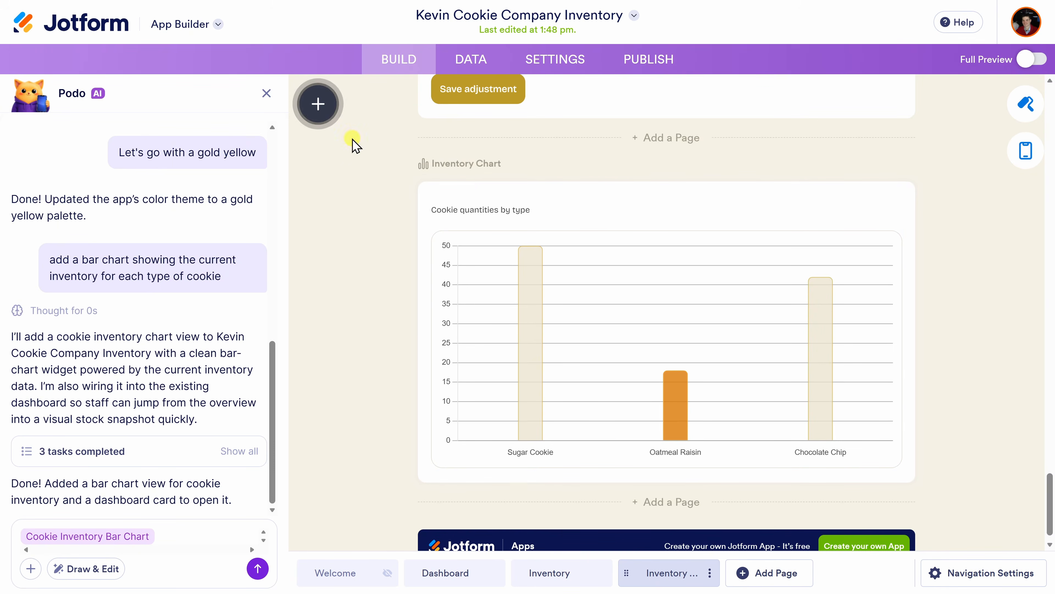
# Close Podo, browse the basic app elements, and add a Heading above the bar chart on the Inventory Chart page
pyautogui.click(266, 93)
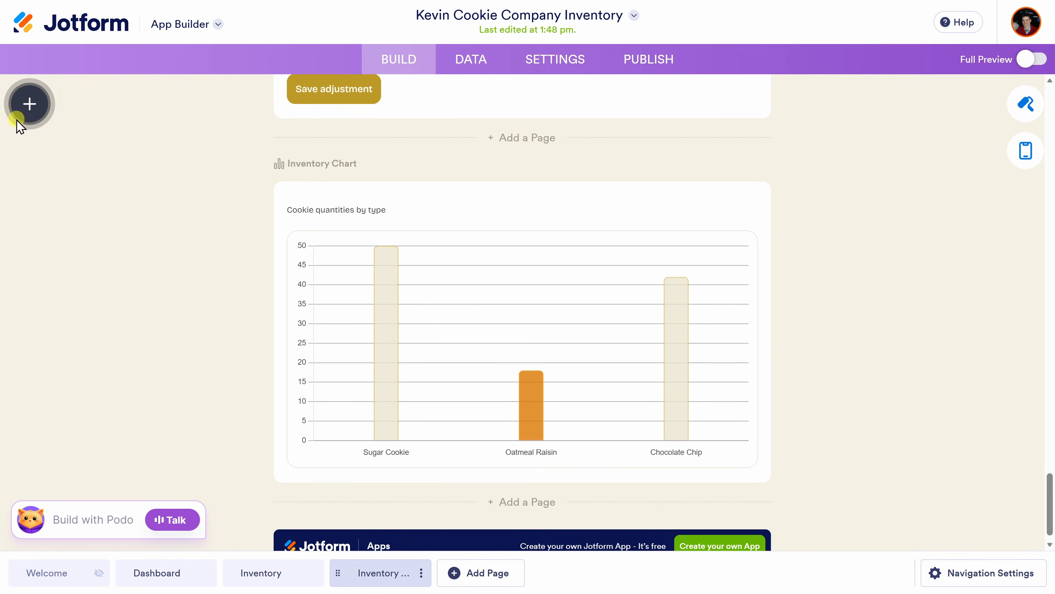
pyautogui.click(28, 105)
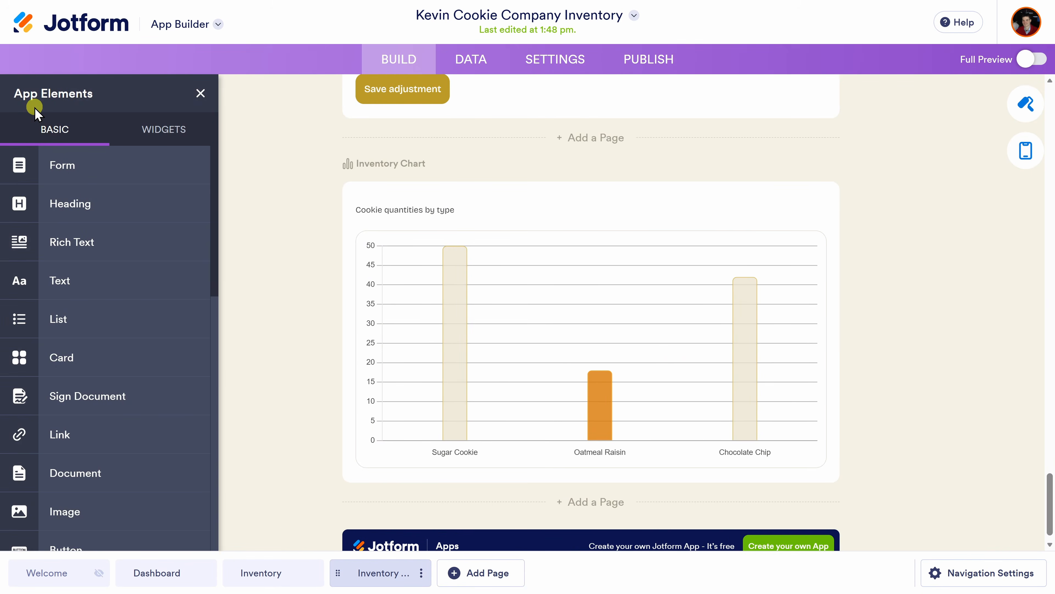
pyautogui.moveTo(90, 200); pyautogui.dragTo(110, 211)
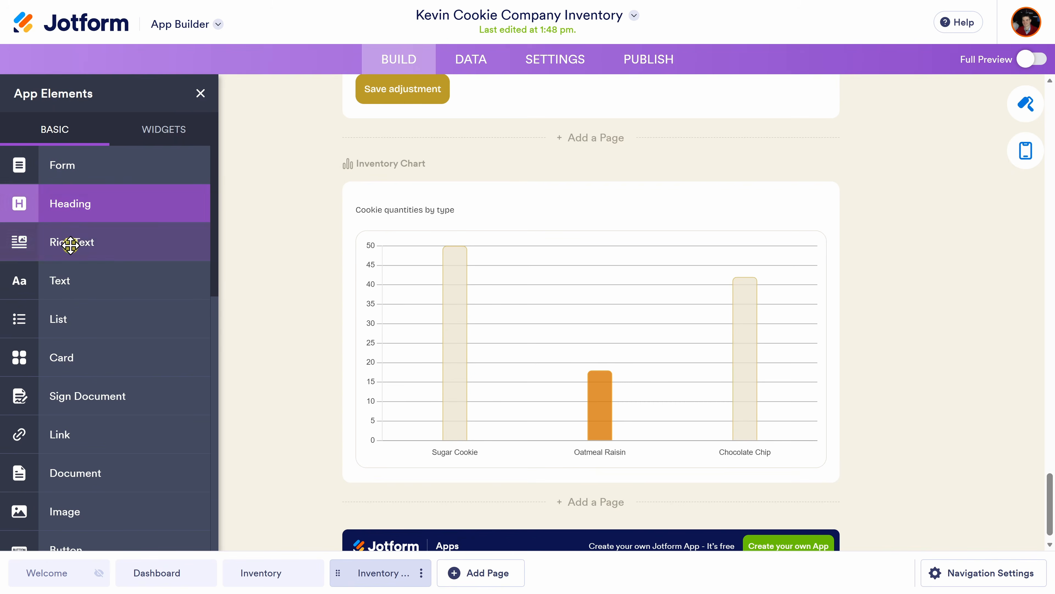
pyautogui.scroll(-3, 73, 244)
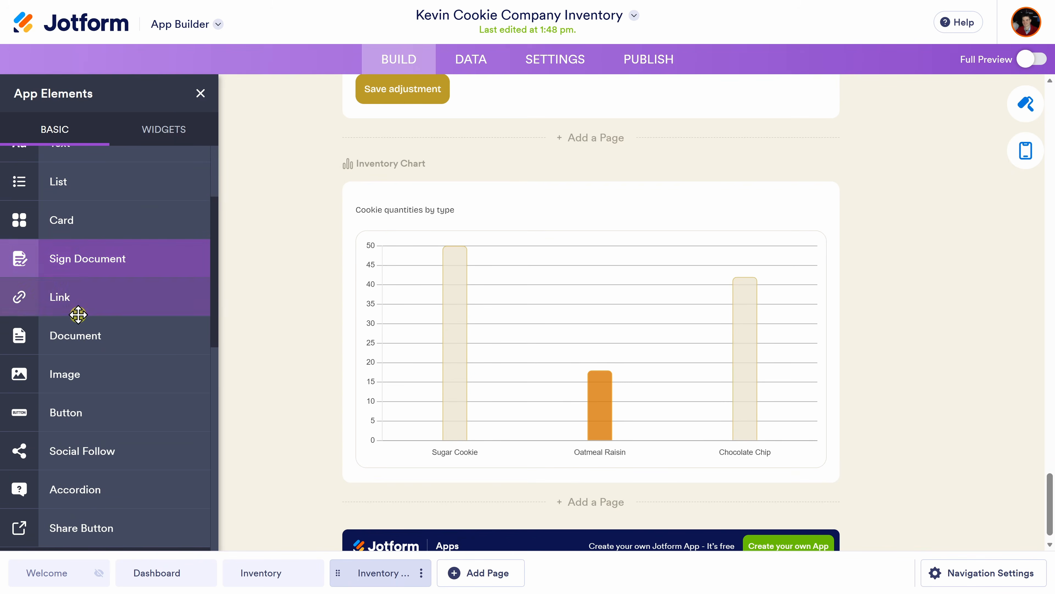
pyautogui.scroll(-9, 89, 388)
pyautogui.scroll(12, 108, 283)
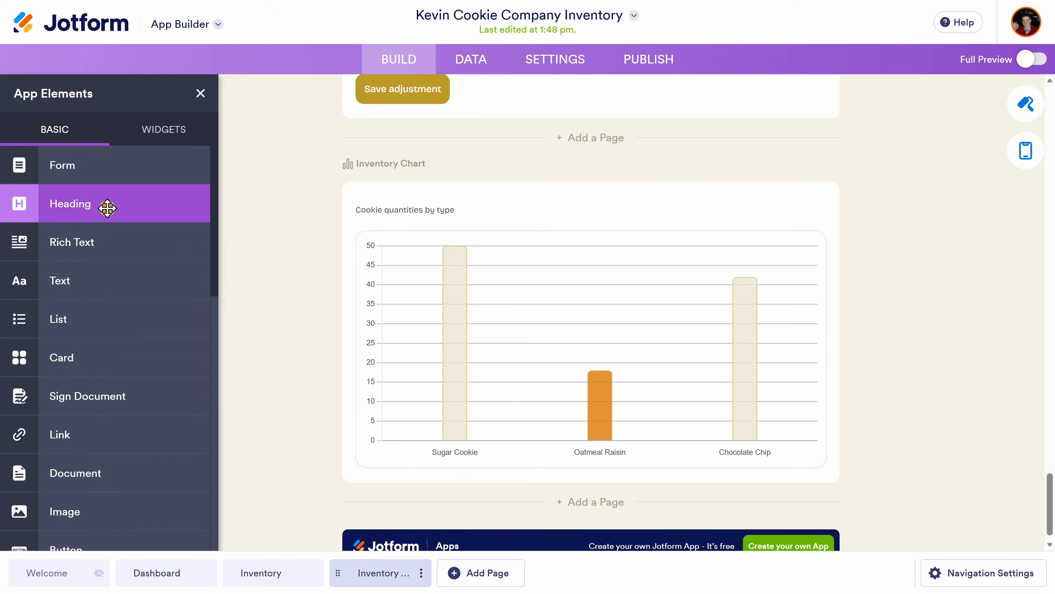
pyautogui.moveTo(70, 201); pyautogui.dragTo(504, 199)
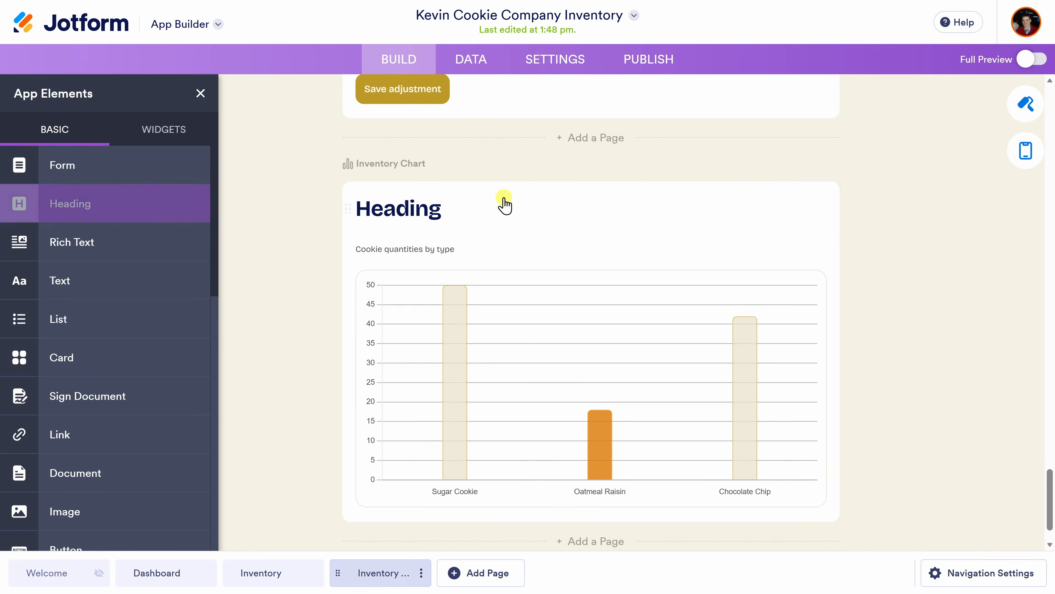
# Set the new heading's text to "Current Cookie Inventory"
pyautogui.click(414, 303)
pyautogui.moveTo(414, 307); pyautogui.dragTo(431, 307)
pyautogui.write('Current Cookie Inventory')
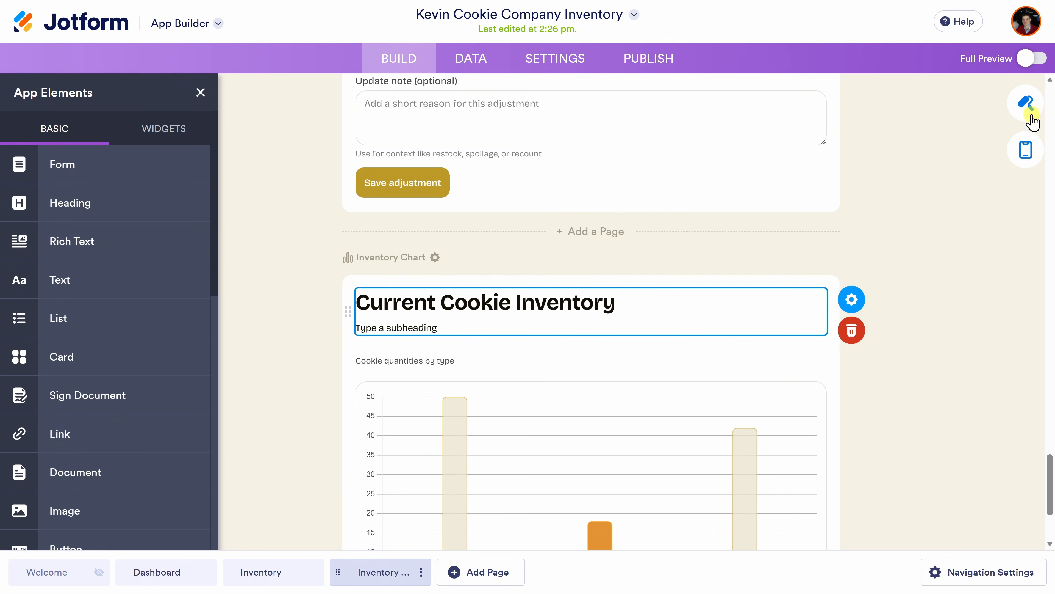
# Look through the App Designer's general theme options and available app layouts, then close it
pyautogui.click(1026, 103)
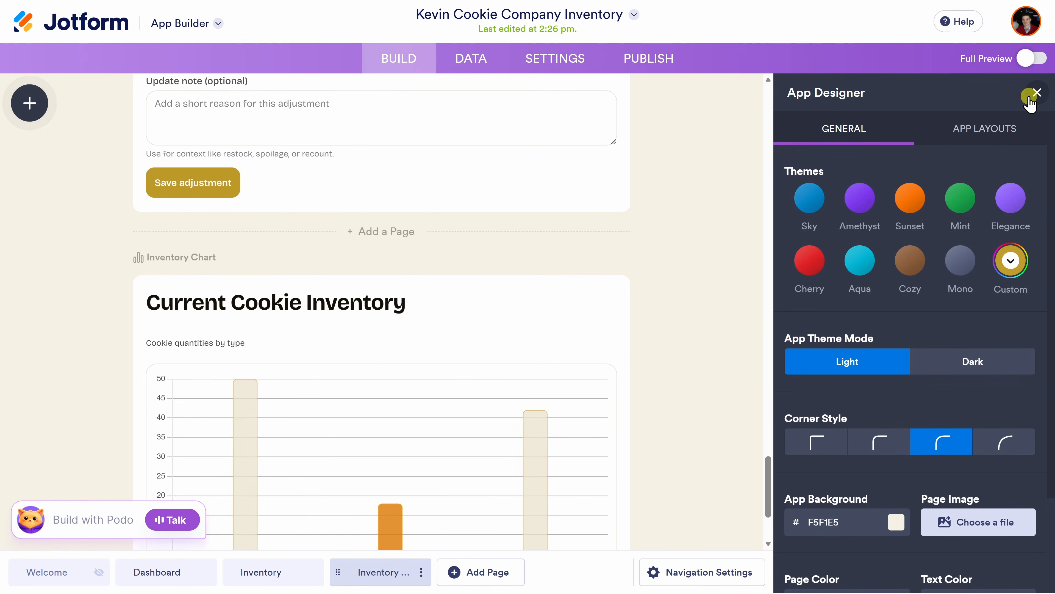
pyautogui.scroll(-3, 840, 233)
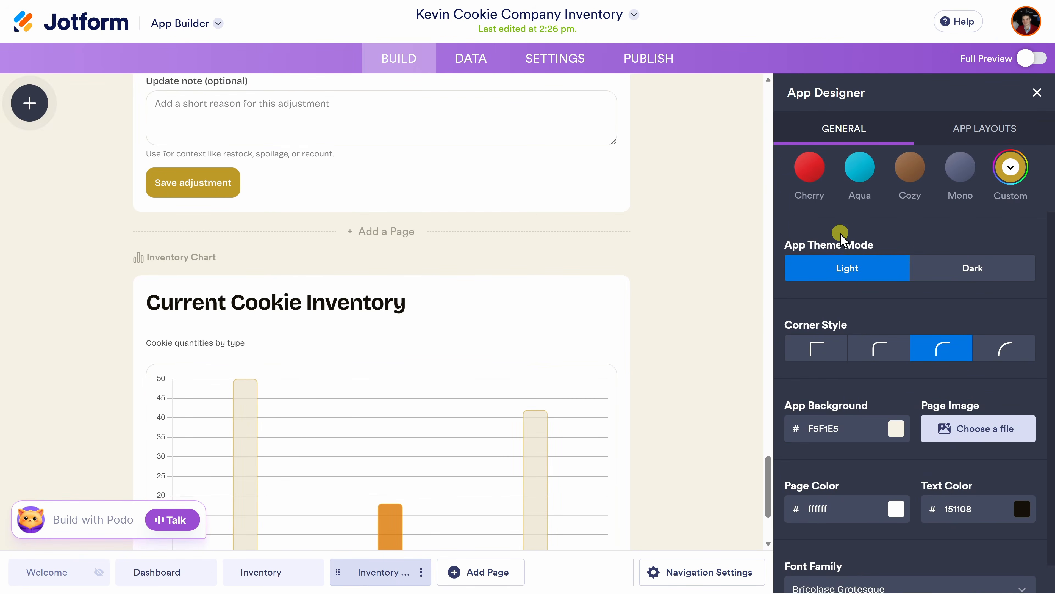
pyautogui.scroll(2, 910, 374)
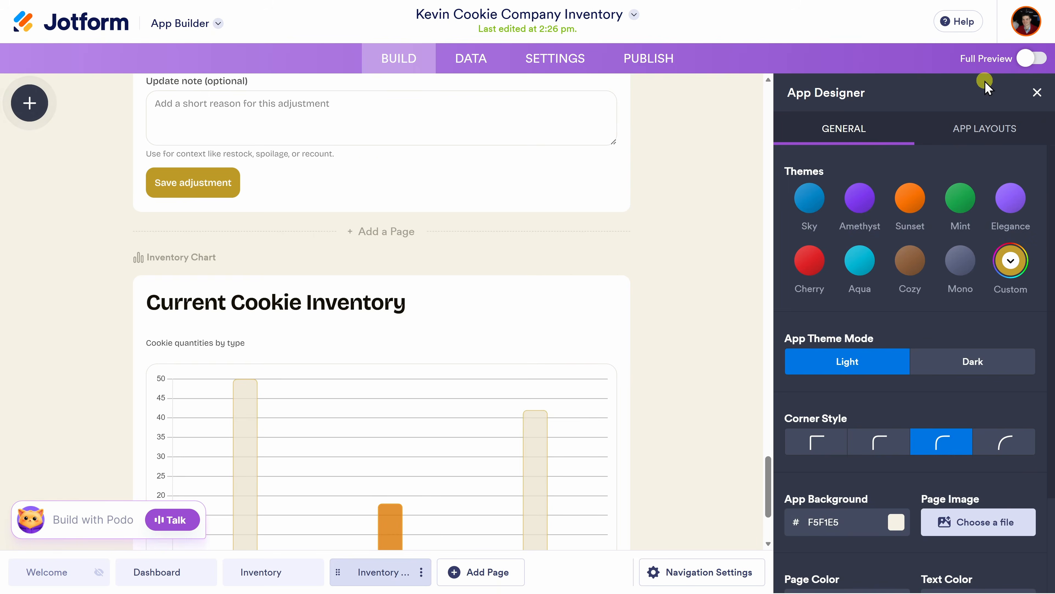
pyautogui.click(980, 130)
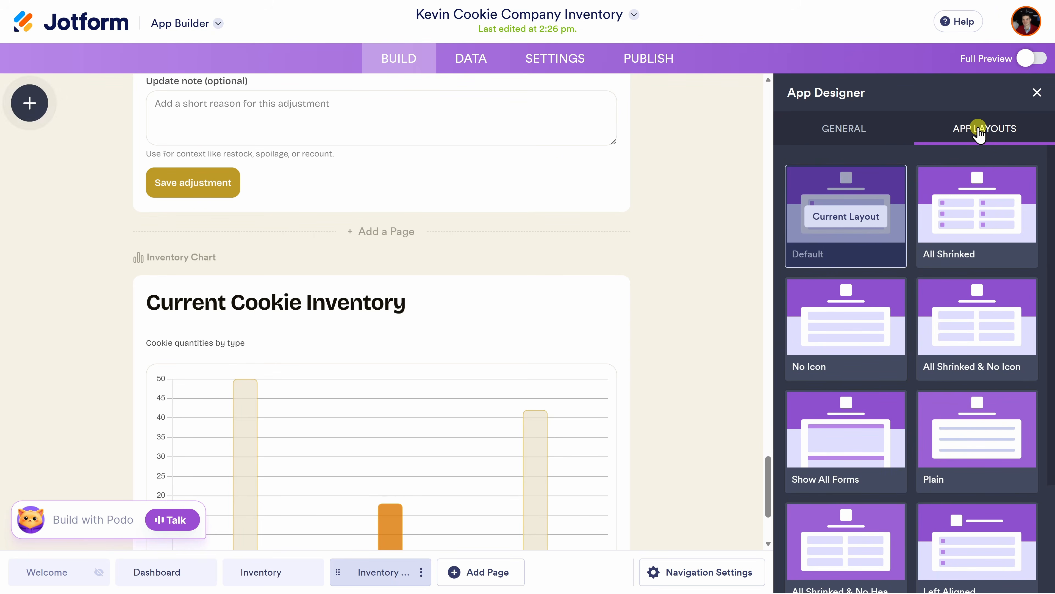
pyautogui.click(1037, 93)
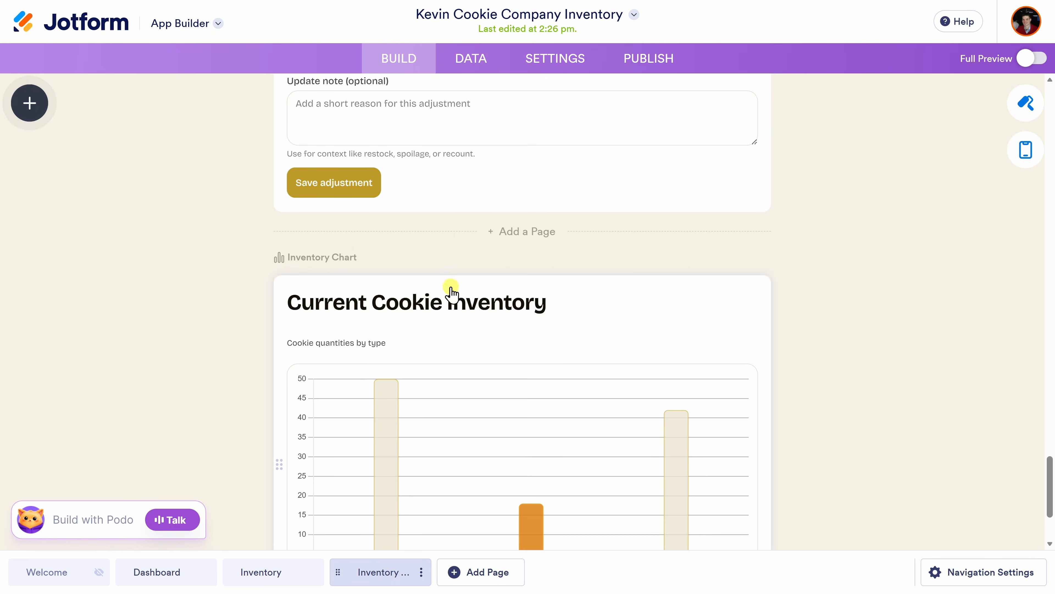
# In the app's Cookie Inventory data table, set Oatmeal Raisin's current quantity to 20
pyautogui.click(466, 69)
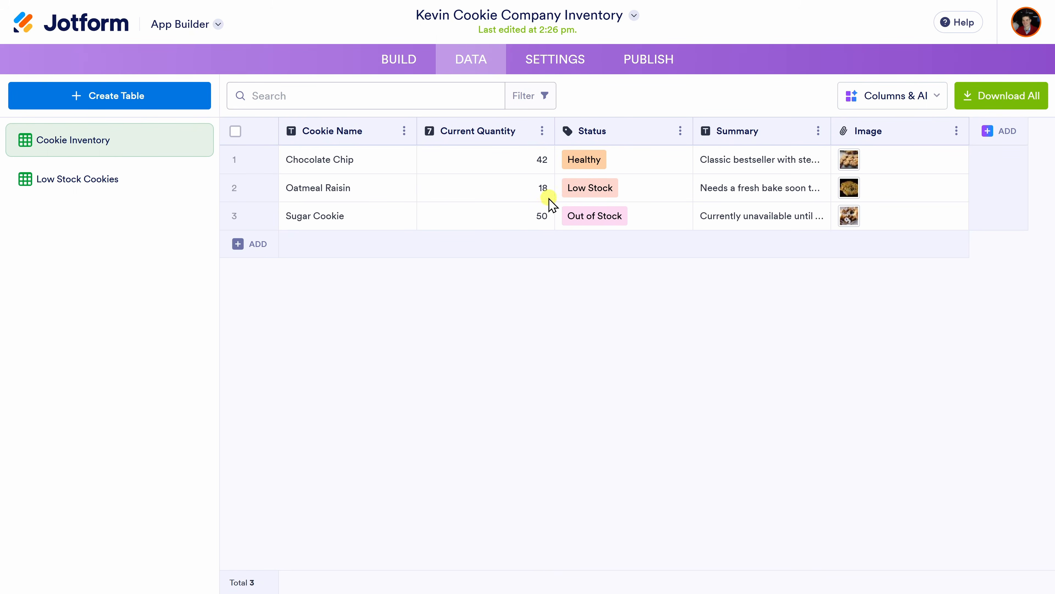
pyautogui.click(542, 188)
pyautogui.click(544, 188)
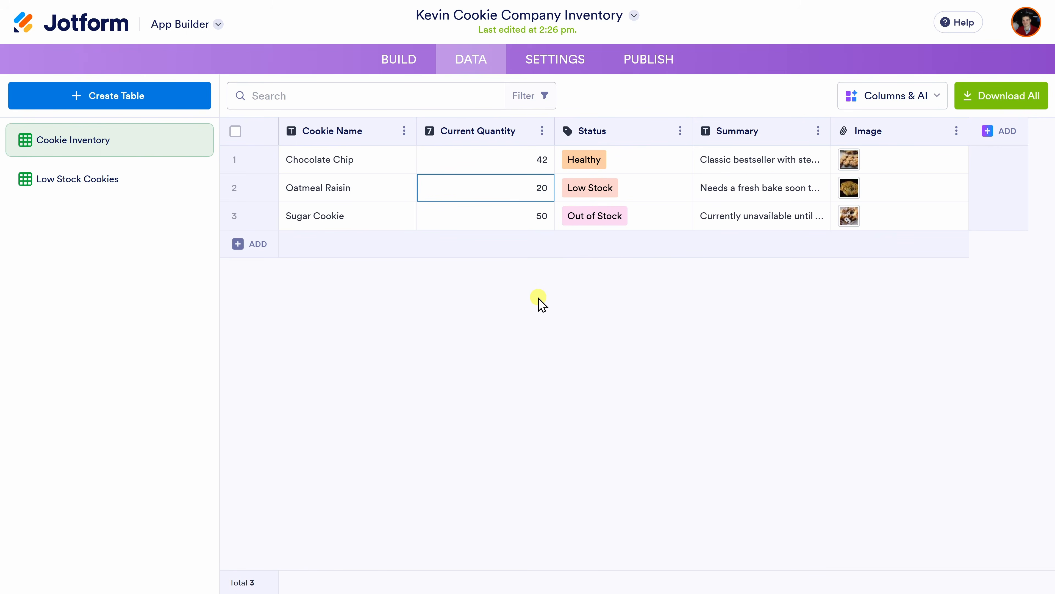
pyautogui.click(539, 299)
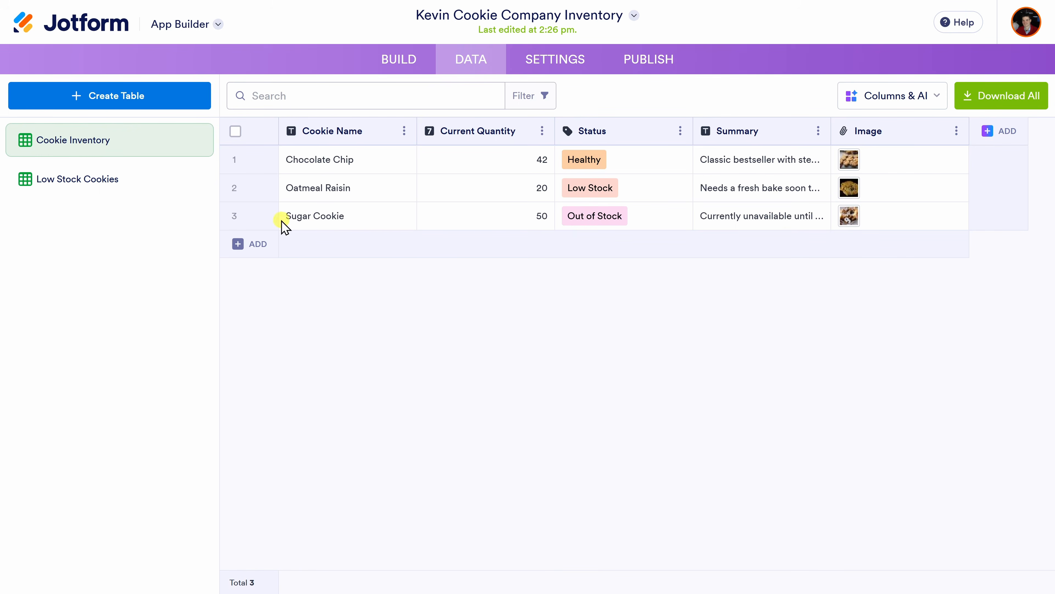
# Change the Sugar Cookie row's status to Healthy
pyautogui.click(608, 214)
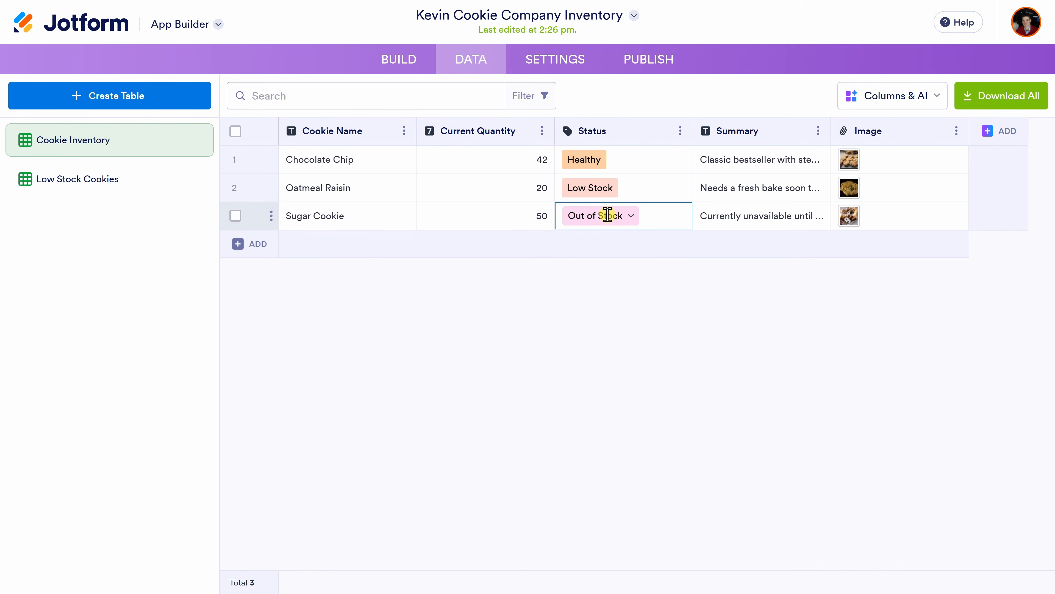
pyautogui.click(631, 217)
pyautogui.click(602, 244)
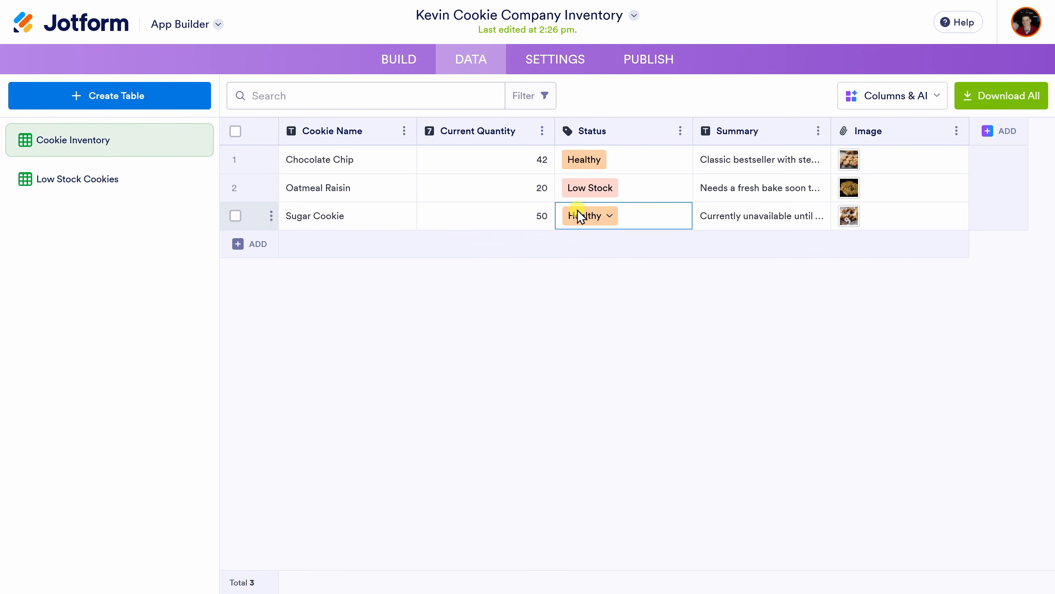
# Review the app's general settings, including status, language, home screen modal and QR code options
pyautogui.click(548, 71)
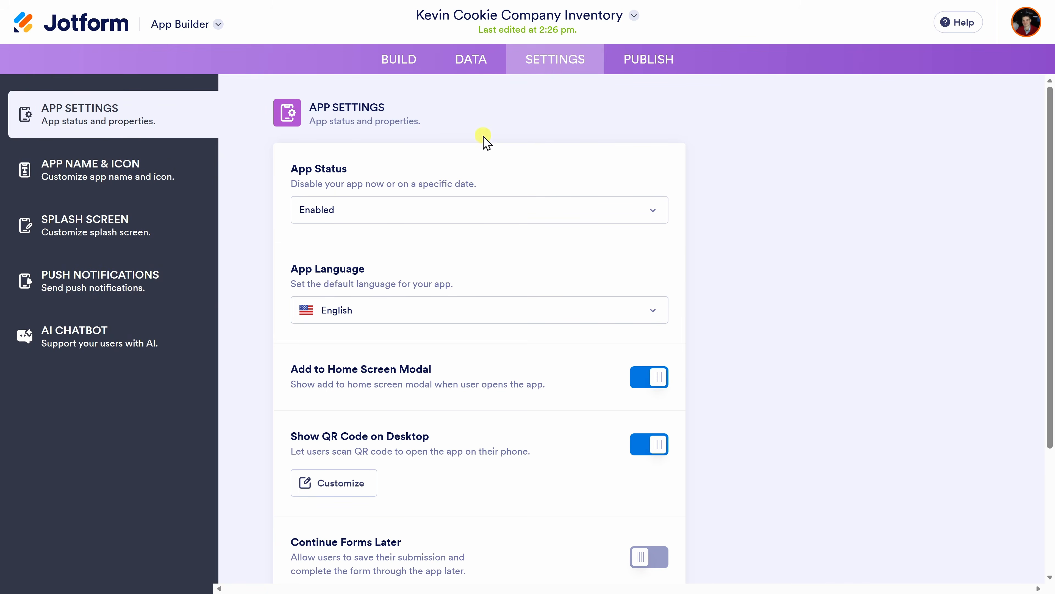
pyautogui.scroll(-5, 486, 166)
pyautogui.scroll(4, 511, 279)
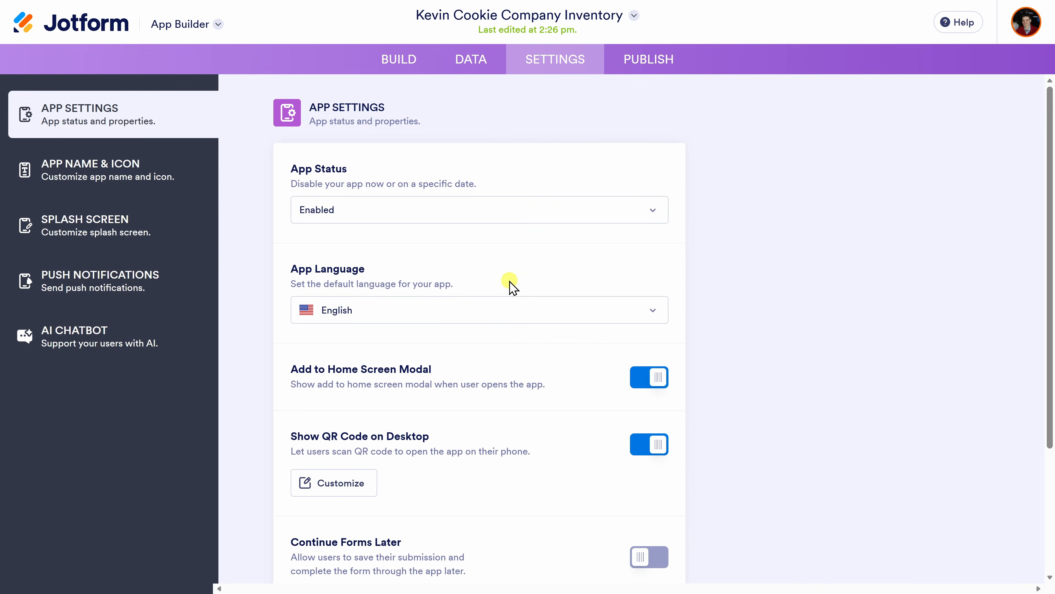
# Review the publishing options for Quick Share, Embed and App Users
pyautogui.click(627, 62)
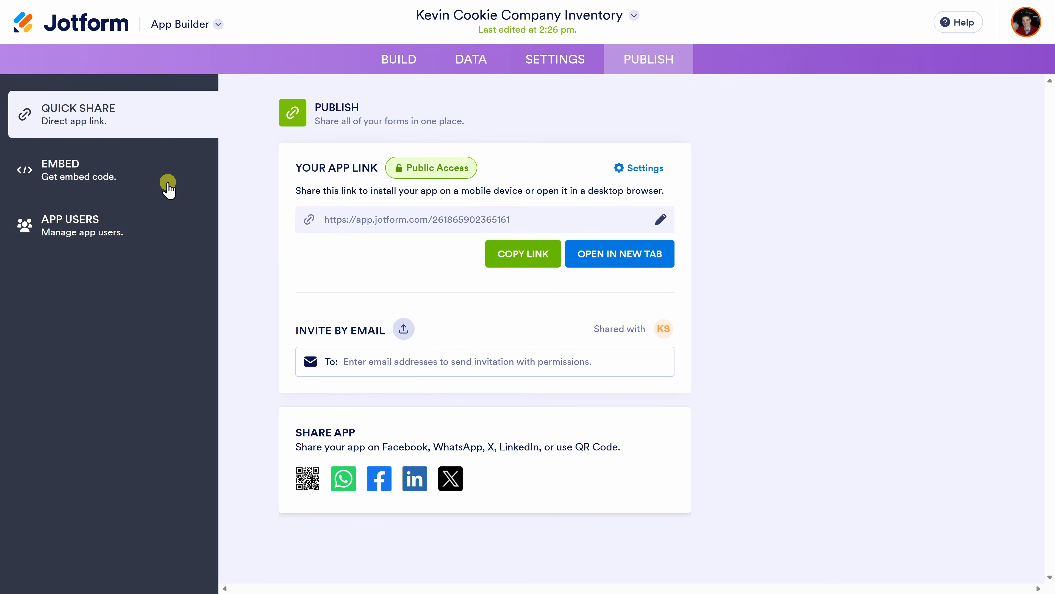
pyautogui.click(74, 180)
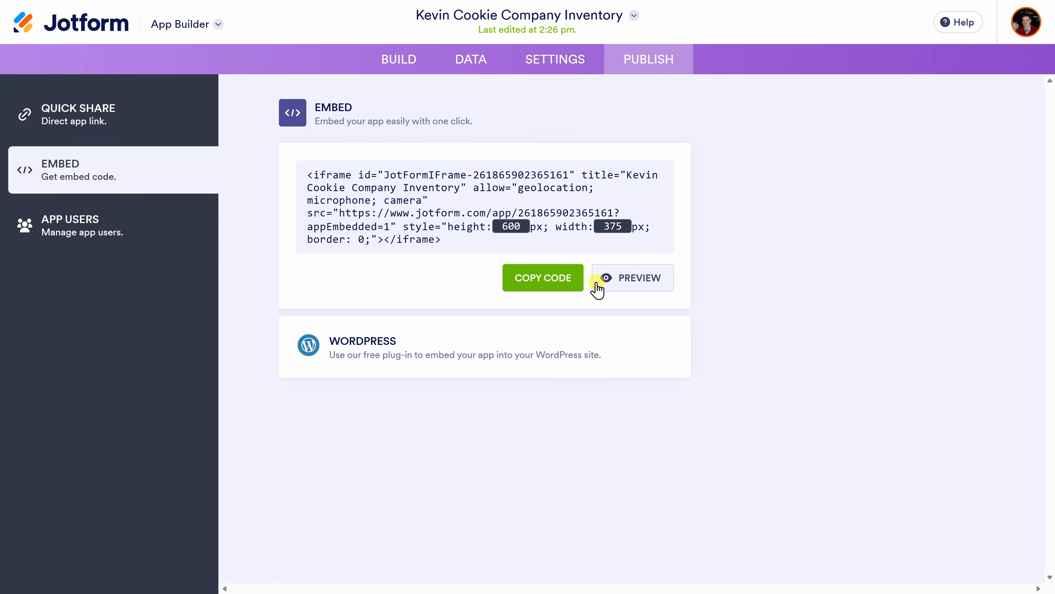
pyautogui.click(102, 234)
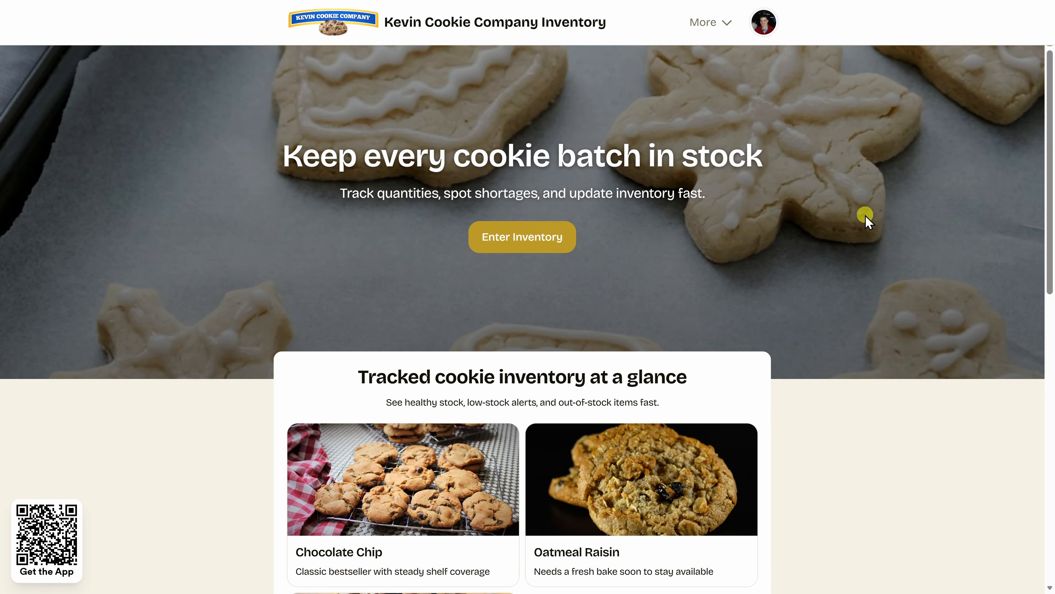
# In the published app, look over the welcome page, go to the Dashboard, and open the inventory chart from its card
pyautogui.scroll(-12, 866, 216)
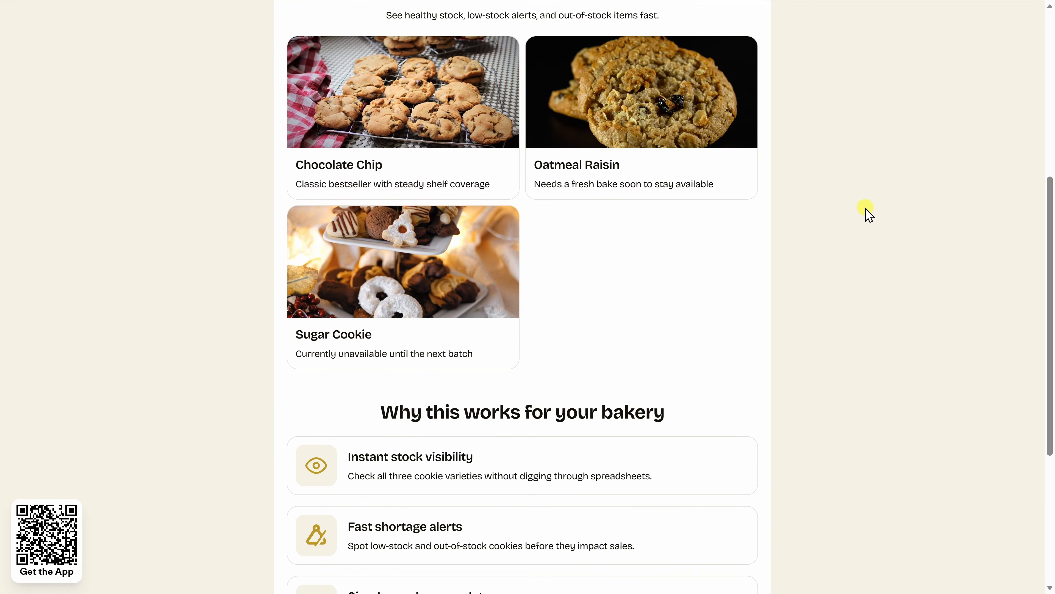
pyautogui.scroll(12, 866, 216)
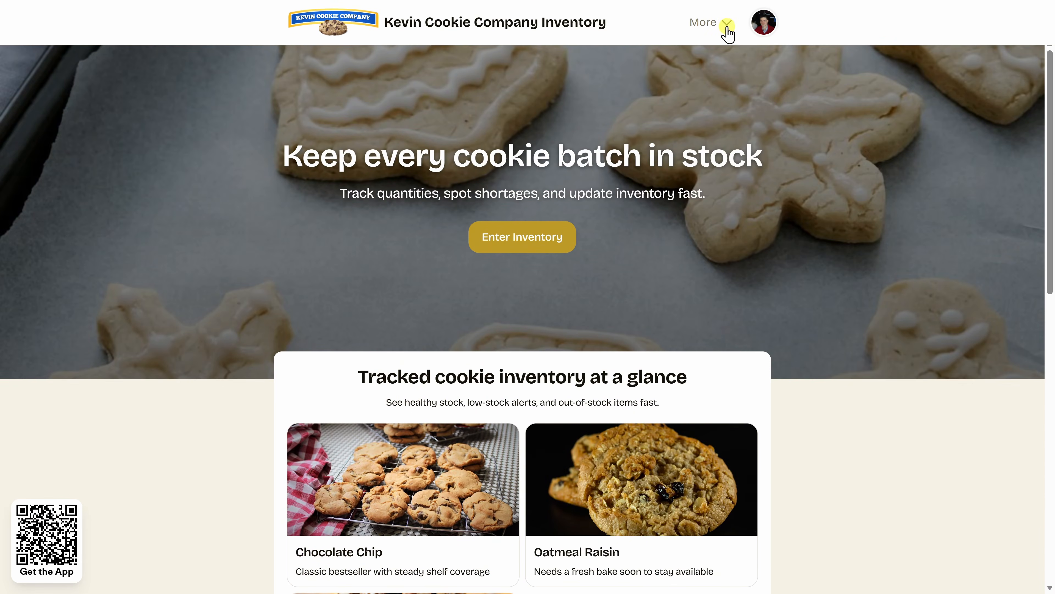
pyautogui.click(714, 23)
pyautogui.click(582, 51)
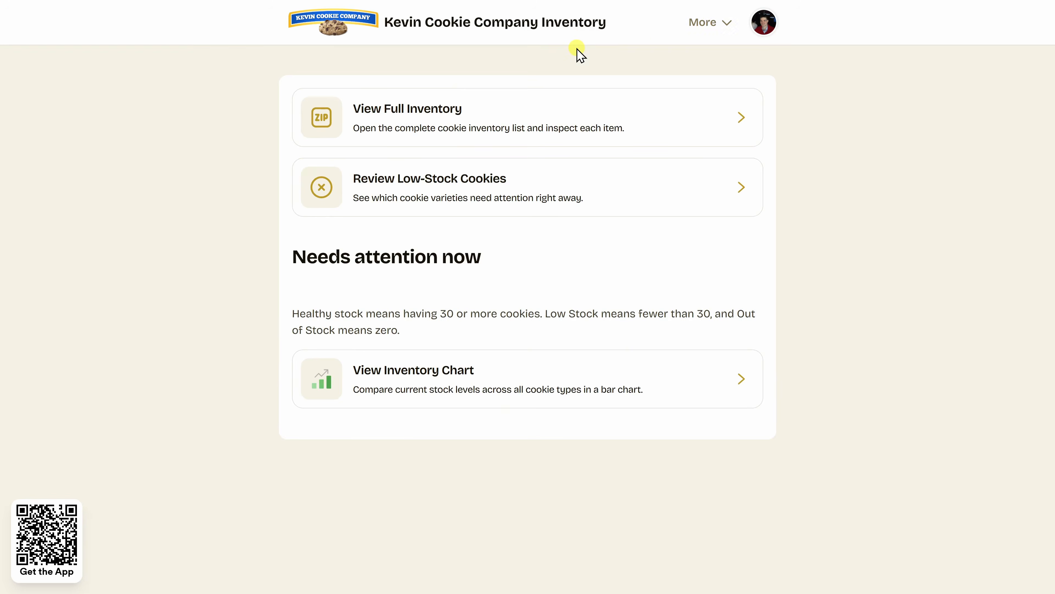
pyautogui.scroll(-1, 846, 117)
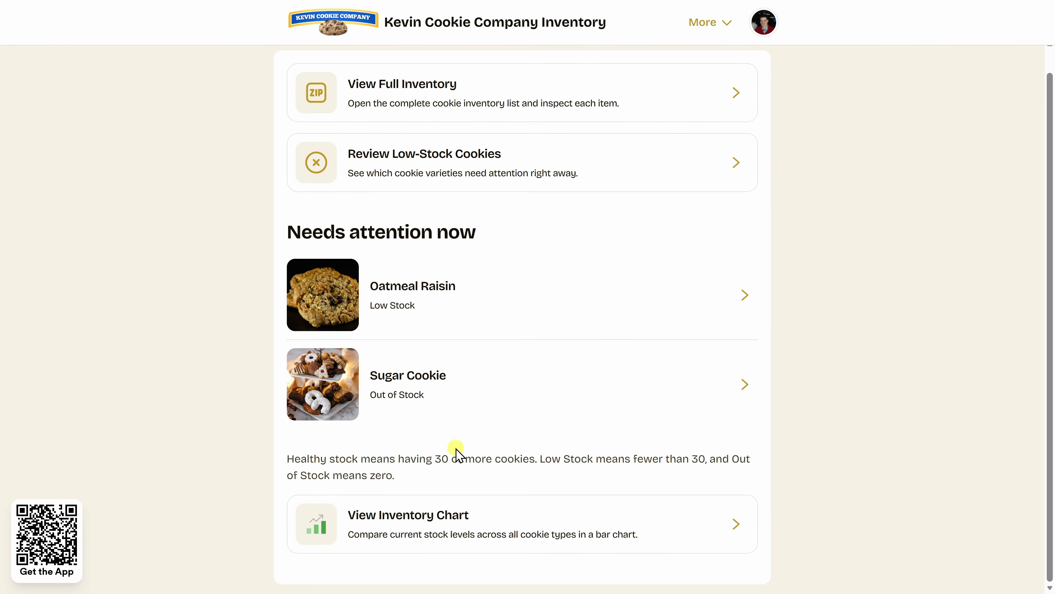
pyautogui.click(495, 526)
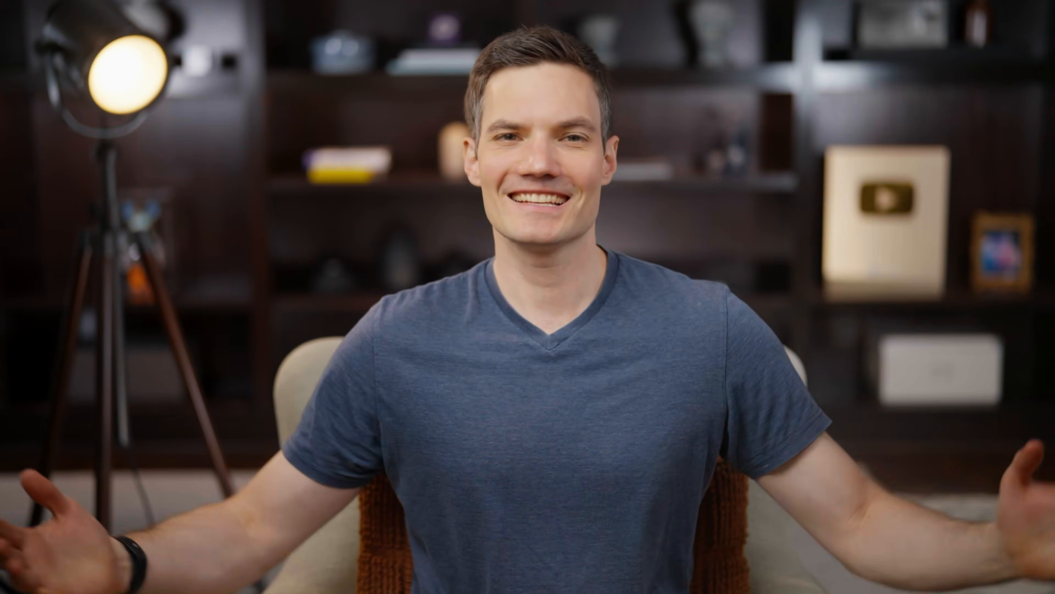